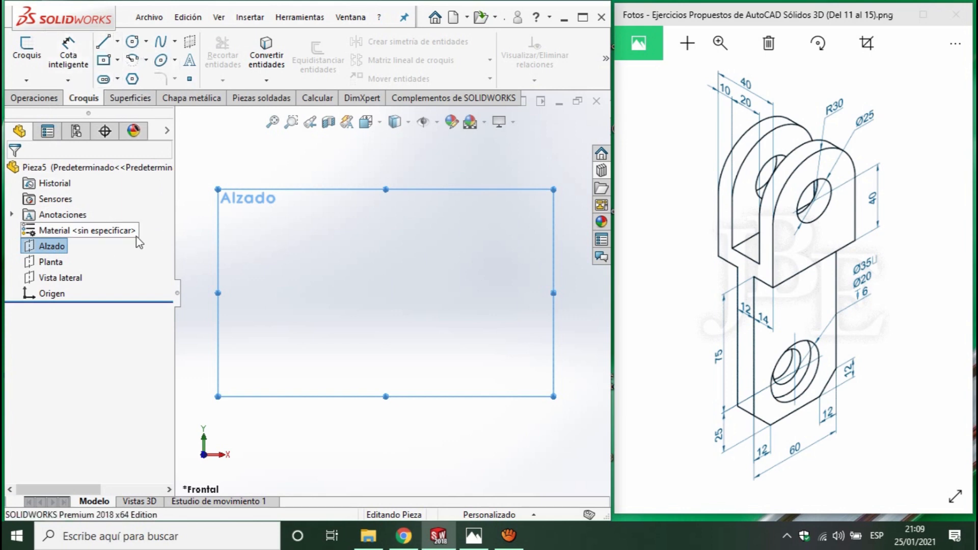
Sketch a closed stepped line profile on the Alzado plane from the origin, with a narrow lower leg about 73 mm long and an offset upper leg
{"action": "left_click", "coordinate": [19, 55]}
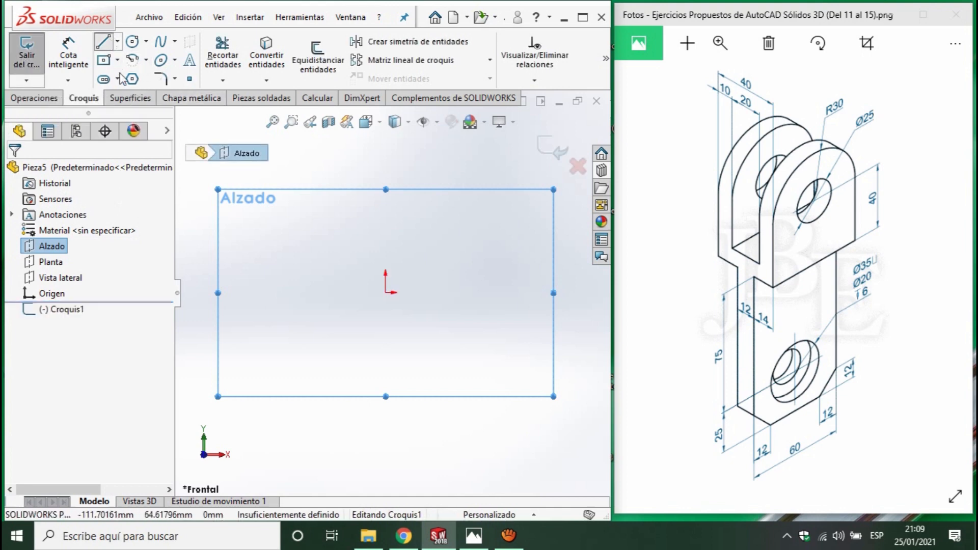
{"action": "left_click", "coordinate": [109, 44]}
{"action": "left_click", "coordinate": [386, 293]}
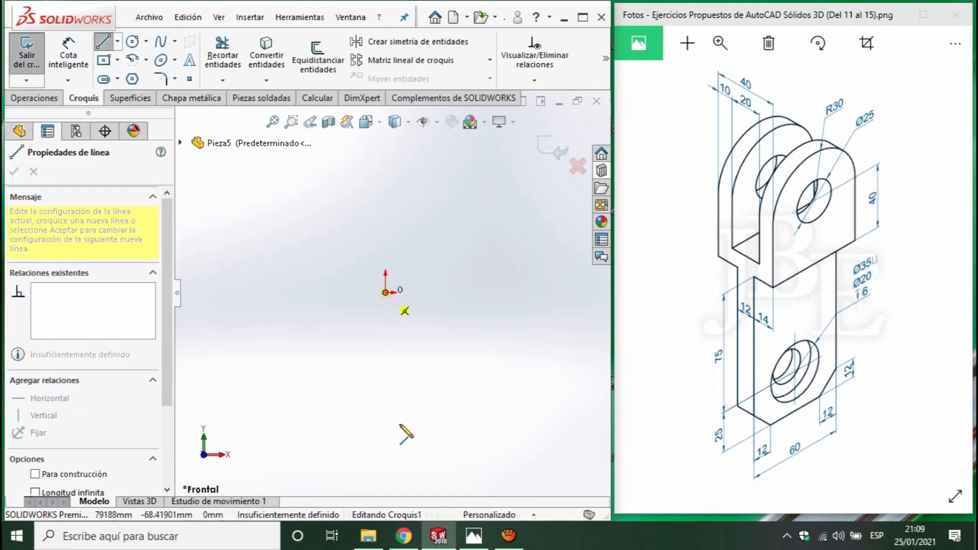
{"action": "left_click", "coordinate": [385, 432]}
{"action": "left_click", "coordinate": [370, 432]}
{"action": "left_click", "coordinate": [371, 293]}
{"action": "left_click", "coordinate": [321, 293]}
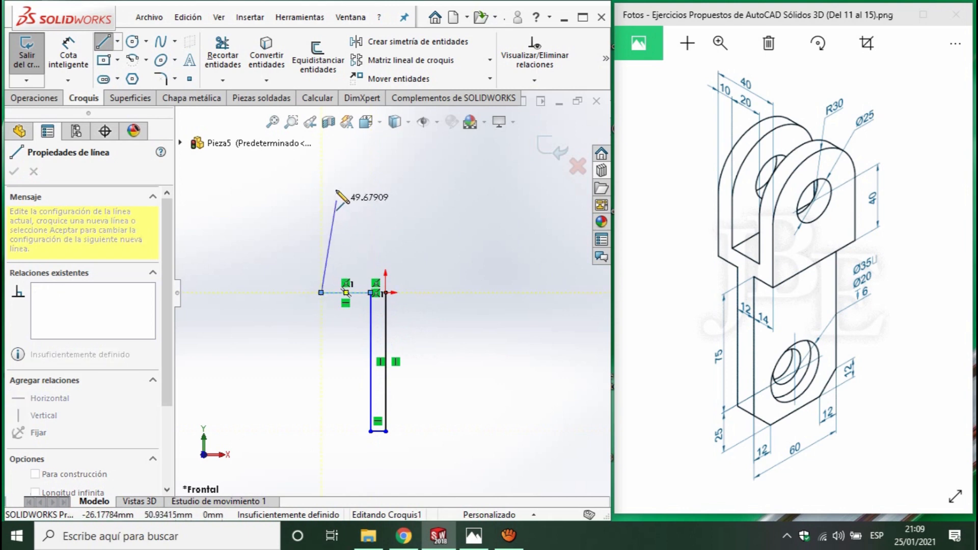
{"action": "left_click", "coordinate": [321, 162]}
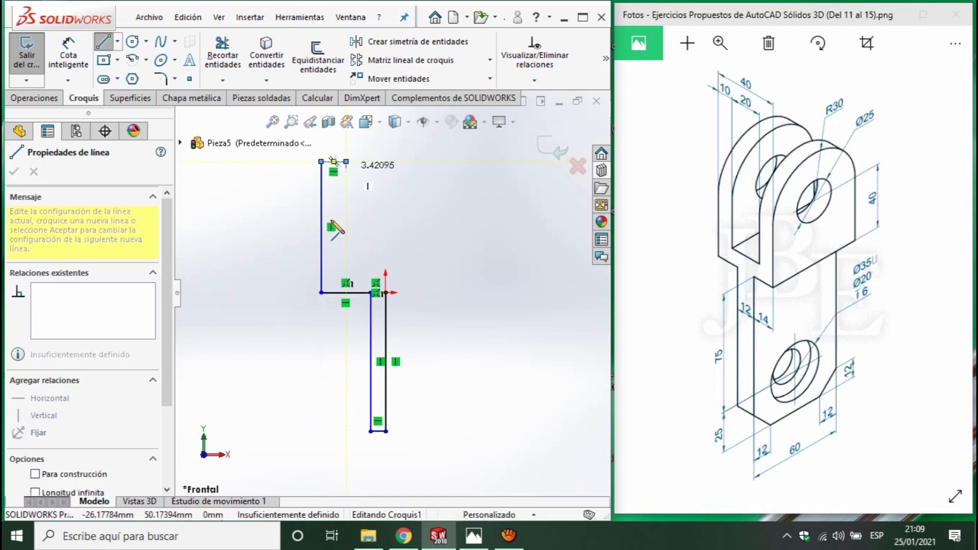
{"action": "left_click", "coordinate": [346, 272]}
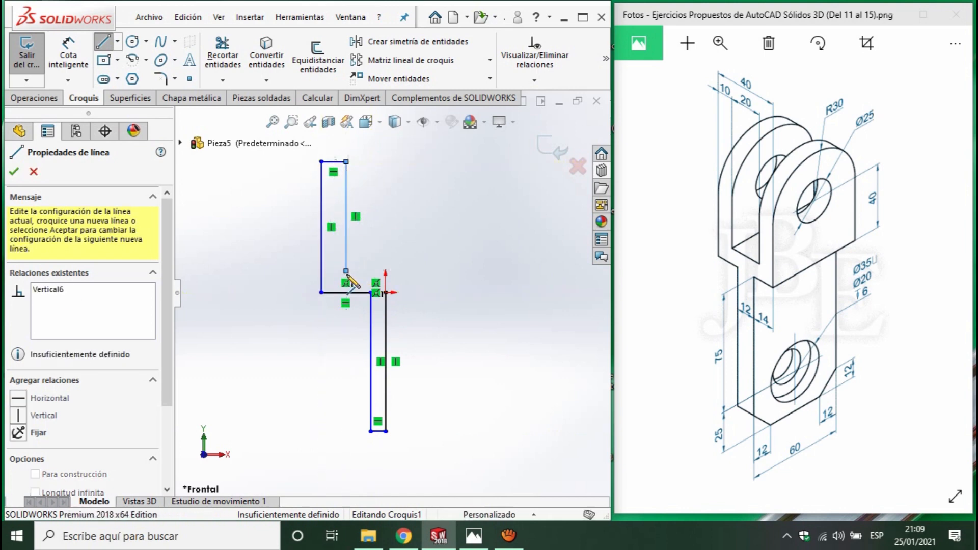
{"action": "left_click", "coordinate": [386, 271]}
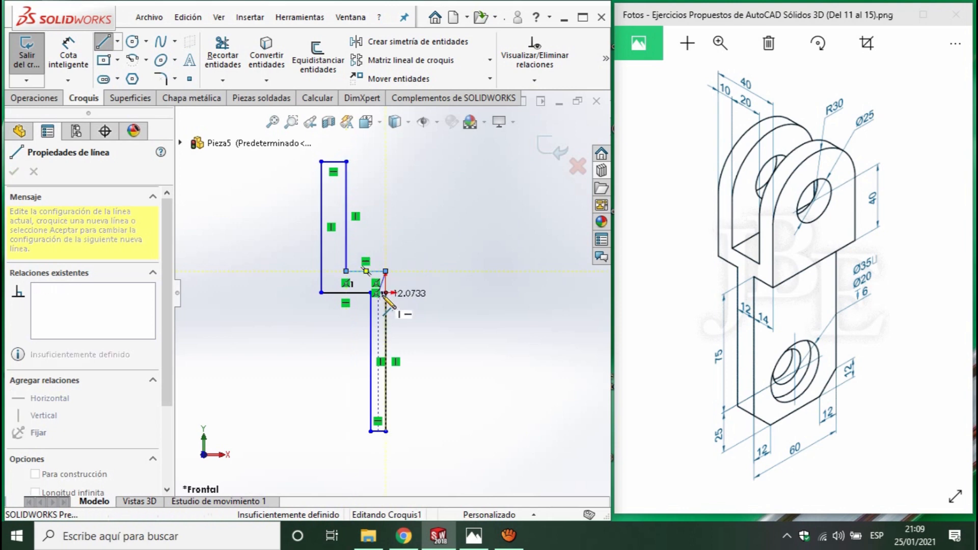
{"action": "left_click", "coordinate": [386, 293]}
Dimension the profile's lower leg to 100 mm long and 6 mm wide
{"action": "left_click", "coordinate": [67, 54]}
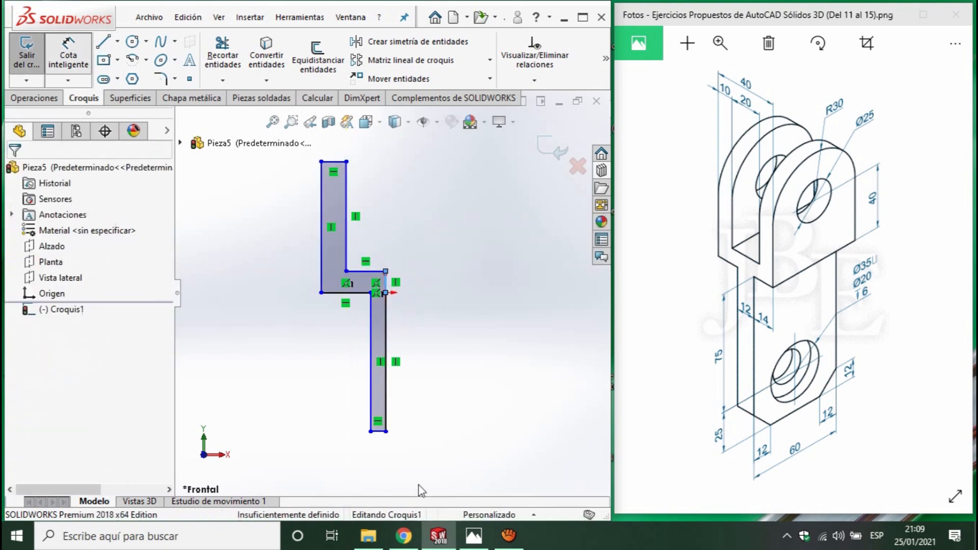
{"action": "left_click", "coordinate": [385, 379]}
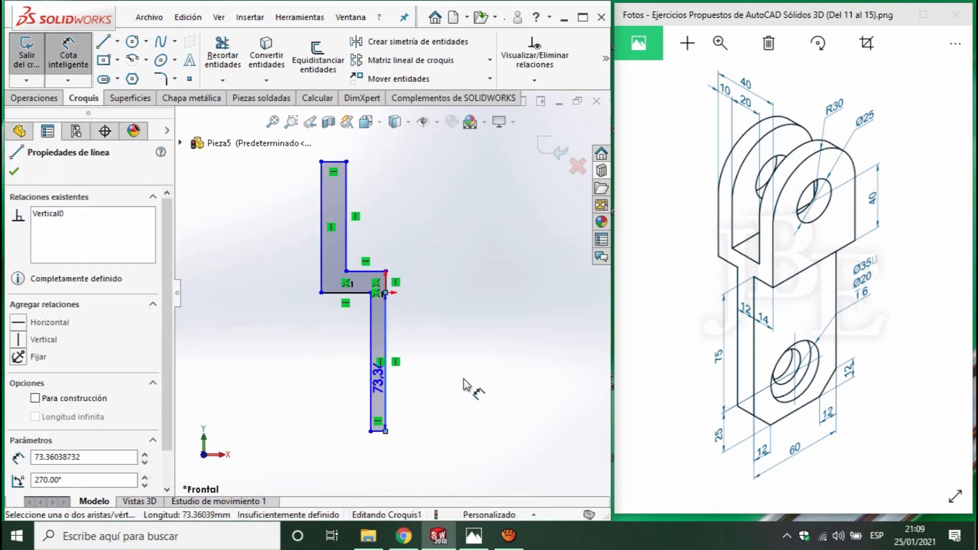
{"action": "left_click", "coordinate": [465, 385]}
{"action": "type", "text": "100"}
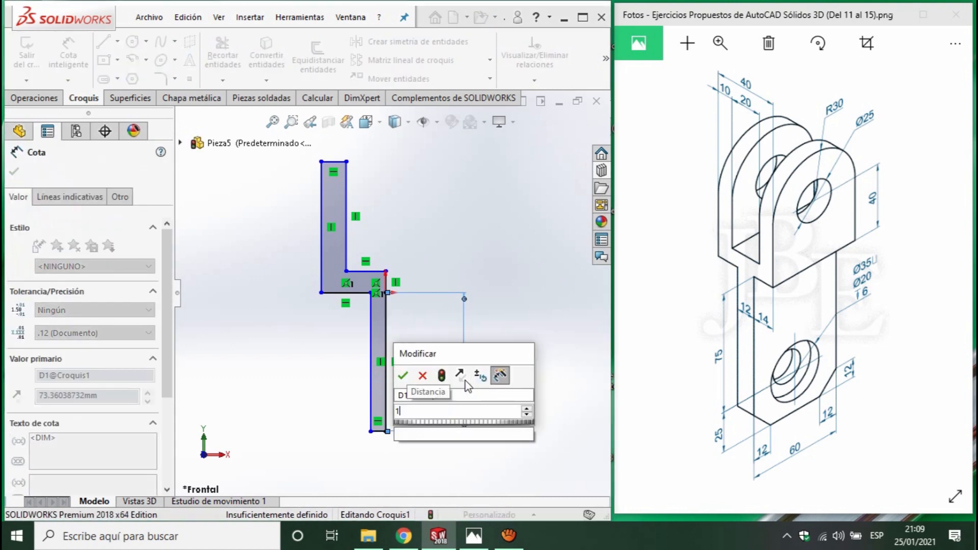
{"action": "key", "text": "Return"}
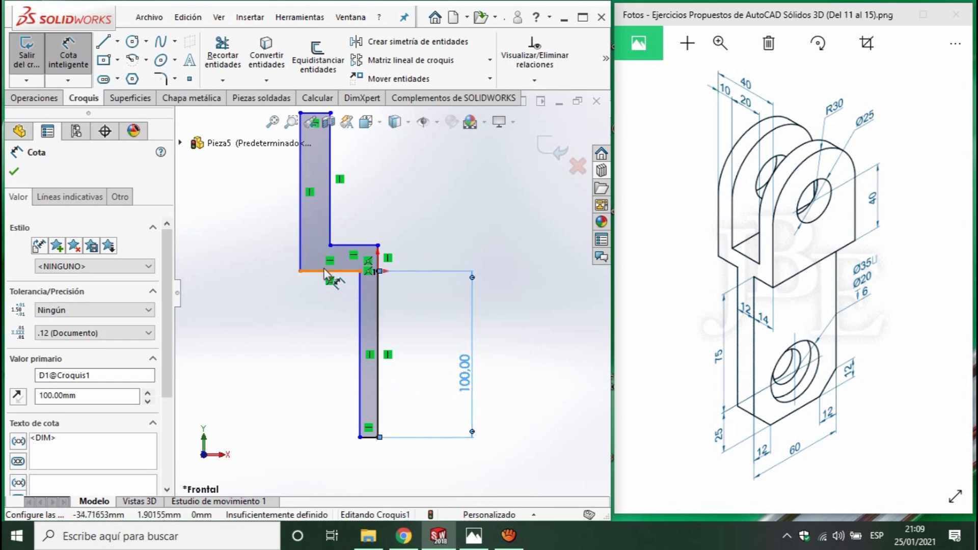
{"action": "left_click", "coordinate": [372, 450]}
{"action": "left_click", "coordinate": [372, 469]}
{"action": "type", "text": "6"}
{"action": "key", "text": "Return"}
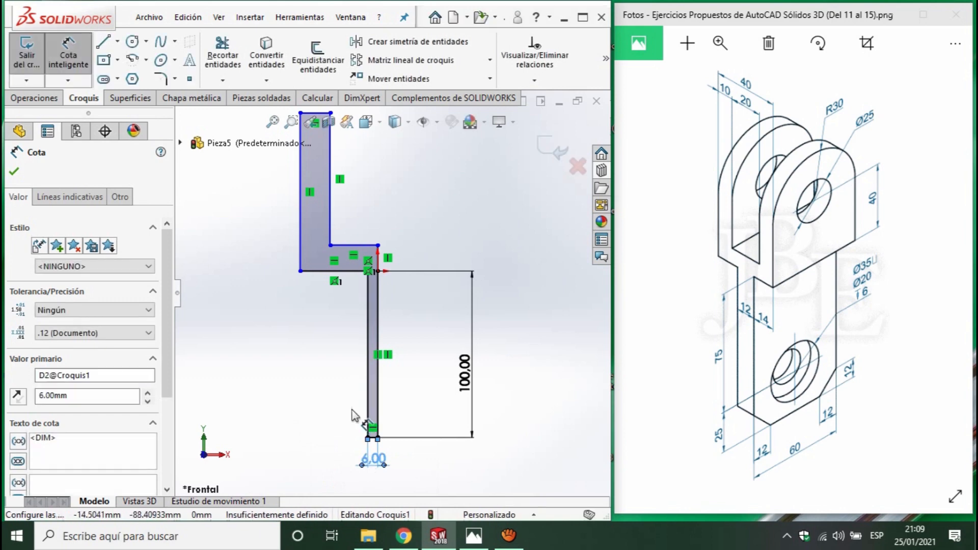
Dimension the underside of the step to 14 mm and the upper leg's outer vertical edge to 70 mm
{"action": "left_click", "coordinate": [355, 273]}
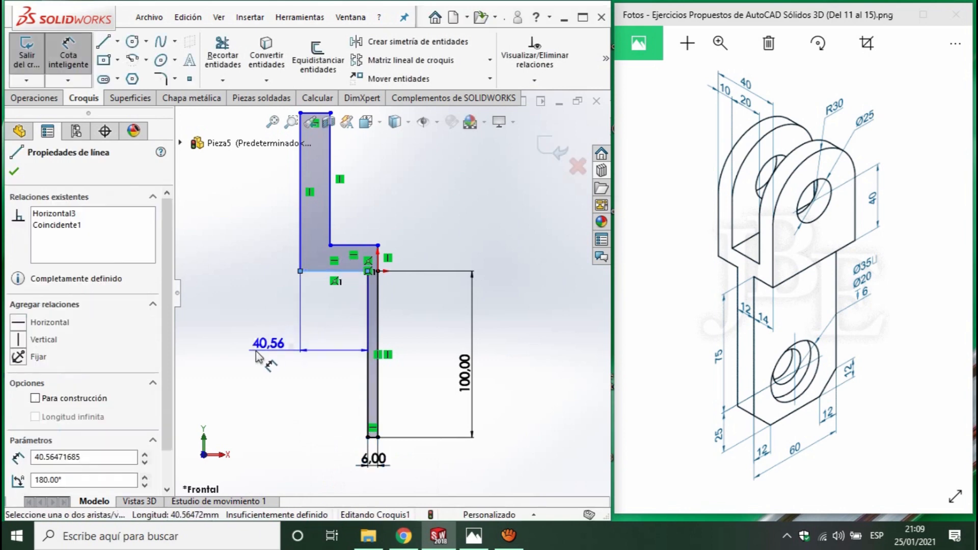
{"action": "left_click", "coordinate": [265, 338]}
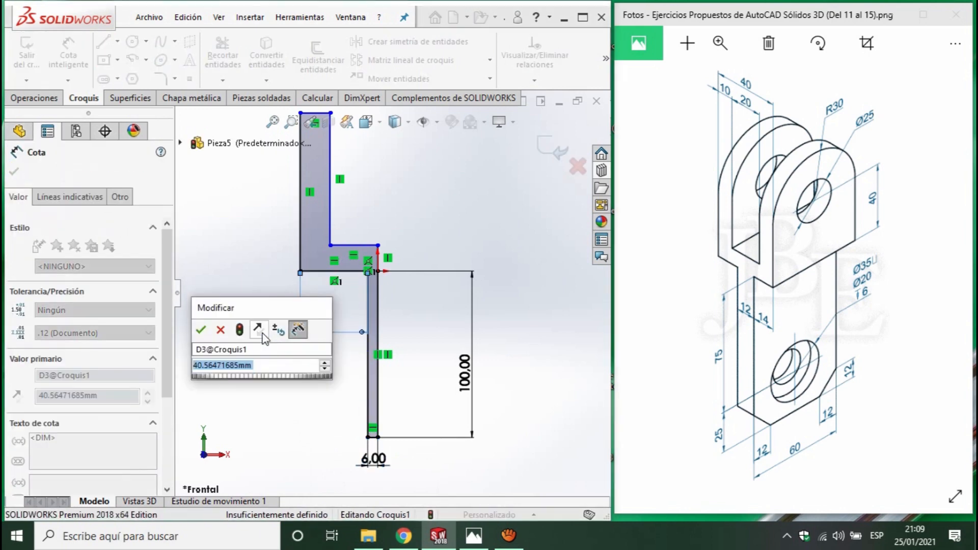
{"action": "type", "text": "14"}
{"action": "key", "text": "Return"}
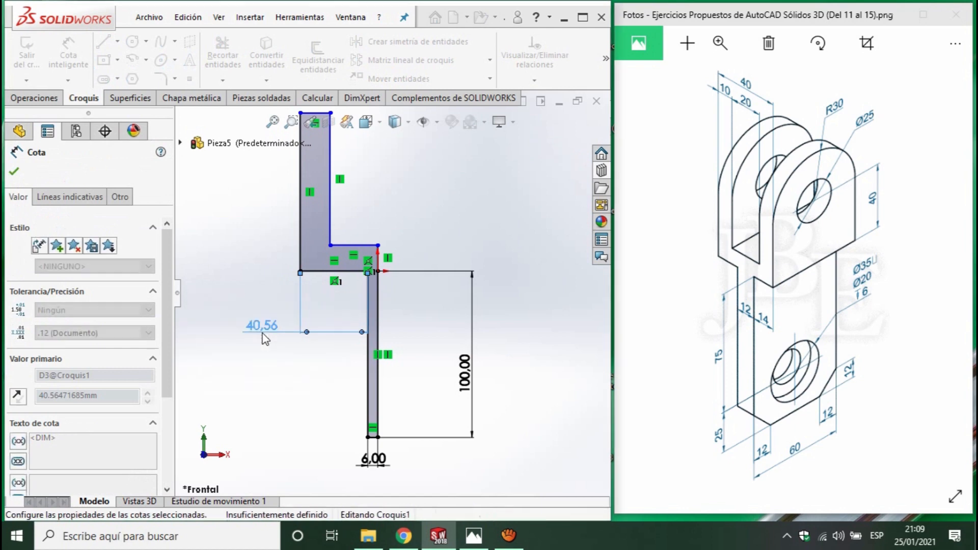
{"action": "left_click", "coordinate": [345, 198]}
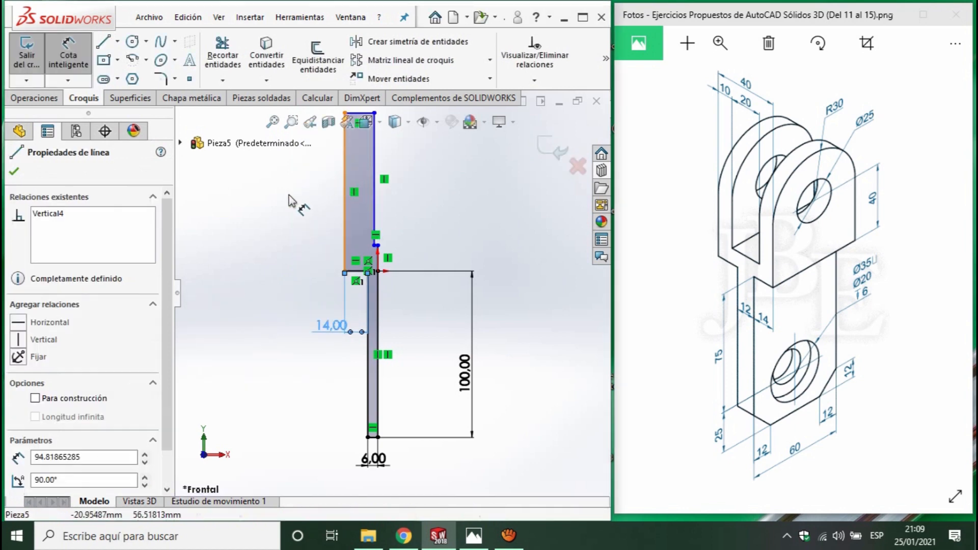
{"action": "left_click", "coordinate": [257, 199]}
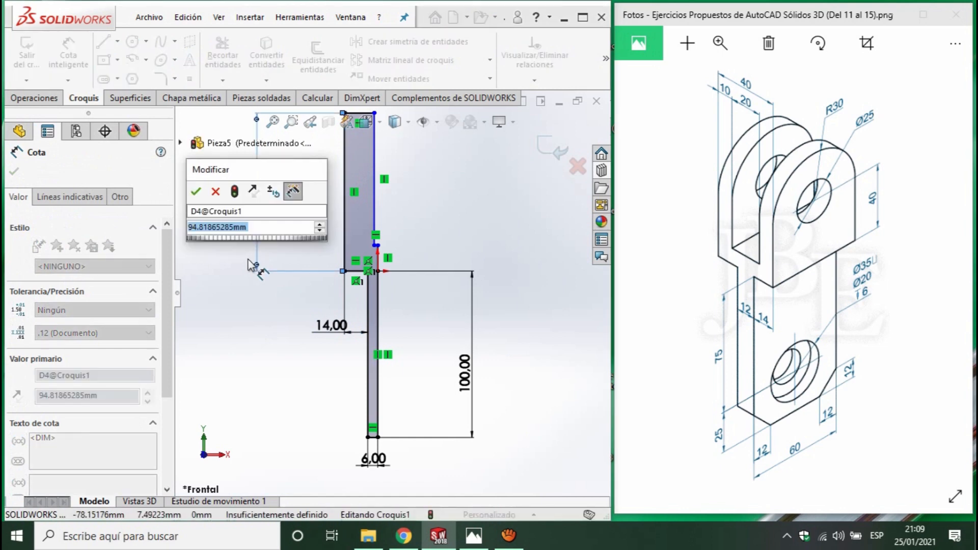
{"action": "type", "text": "70"}
{"action": "key", "text": "Return"}
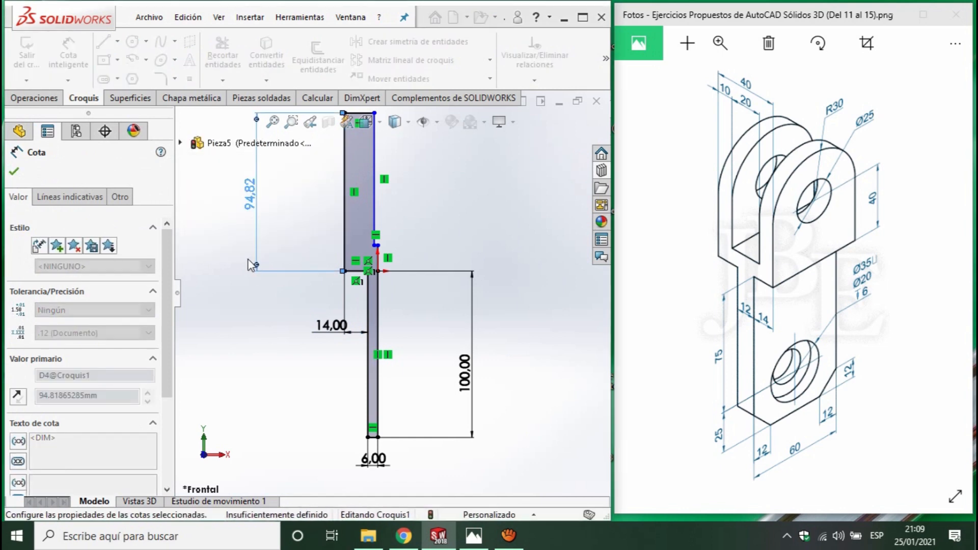
Dimension the vertical distance between the origin and the ledge's end point as -10 mm, flipping the ledge above the origin
{"action": "scroll", "coordinate": [359, 324], "scroll_direction": "down", "scroll_amount": 4}
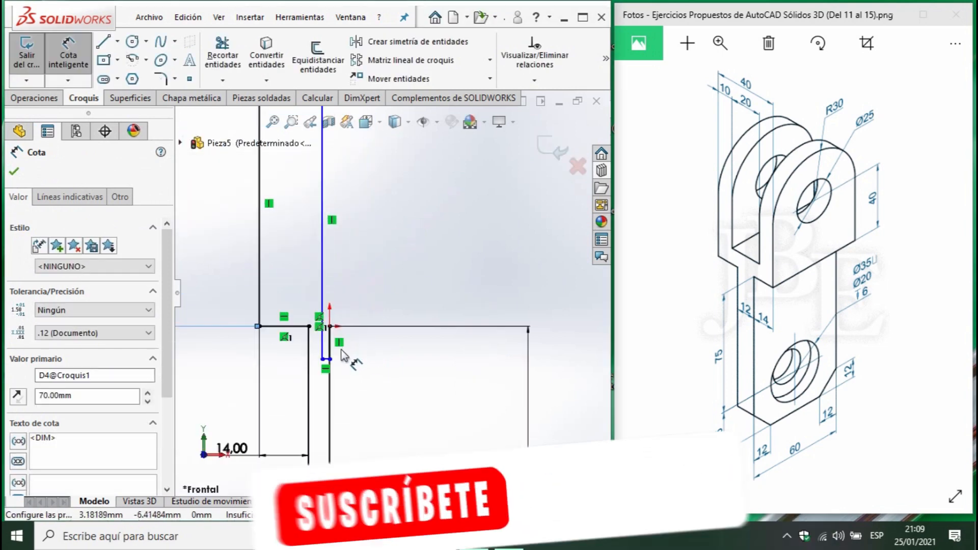
{"action": "left_click", "coordinate": [330, 360]}
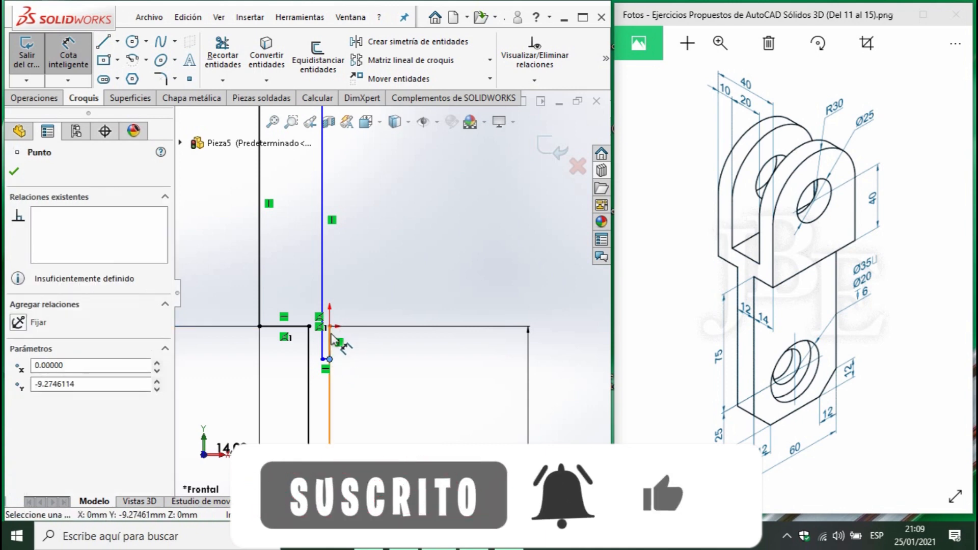
{"action": "left_click", "coordinate": [330, 326]}
{"action": "left_click", "coordinate": [423, 351]}
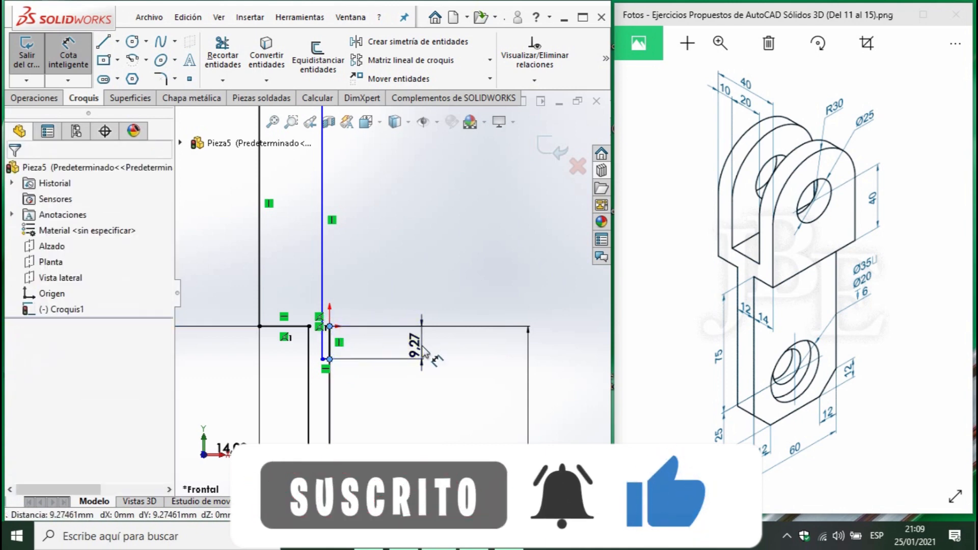
{"action": "type", "text": "-1"}
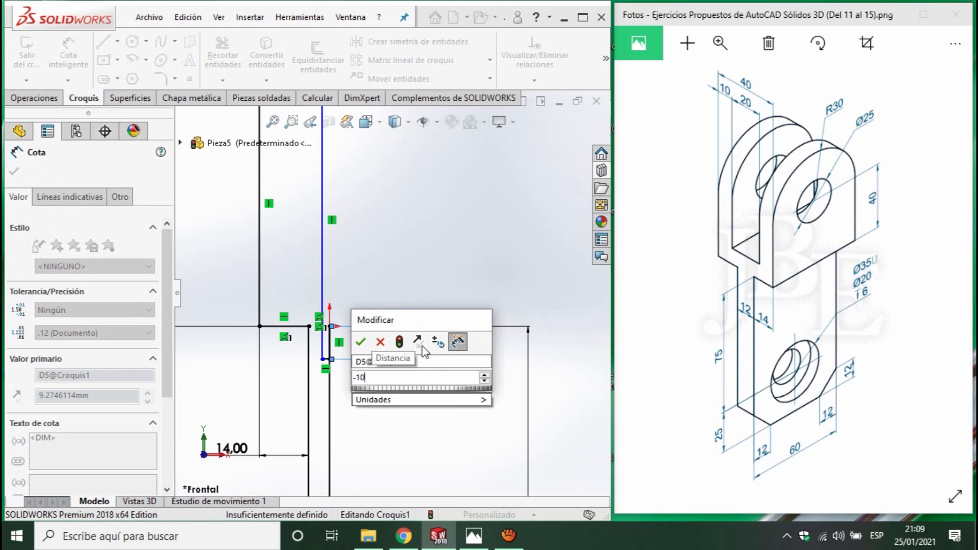
{"action": "type", "text": "0"}
{"action": "key", "text": "Return"}
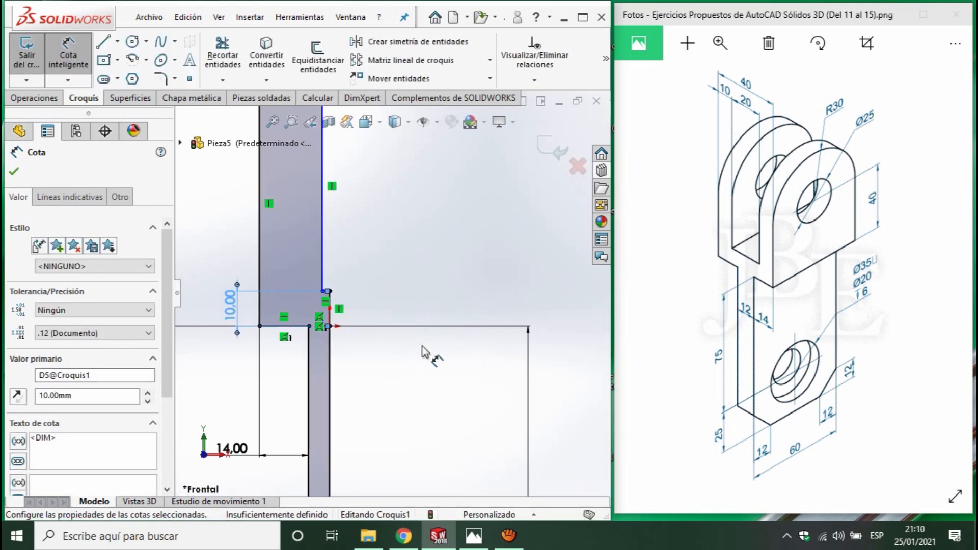
Dimension the top edge of the upper leg to 10 mm
{"action": "scroll", "coordinate": [395, 291], "scroll_direction": "up", "scroll_amount": 2}
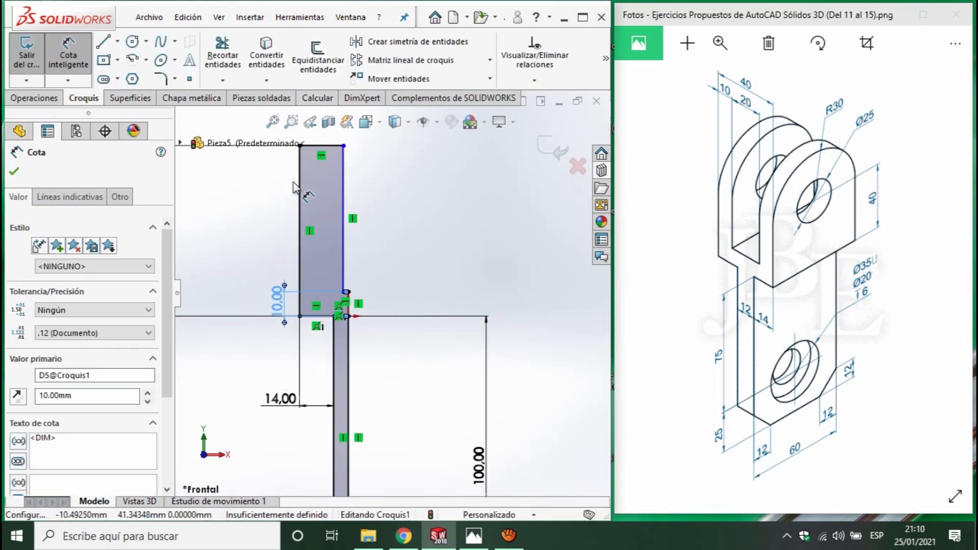
{"action": "left_click", "coordinate": [332, 147]}
{"action": "scroll", "coordinate": [335, 221], "scroll_direction": "up", "scroll_amount": 2}
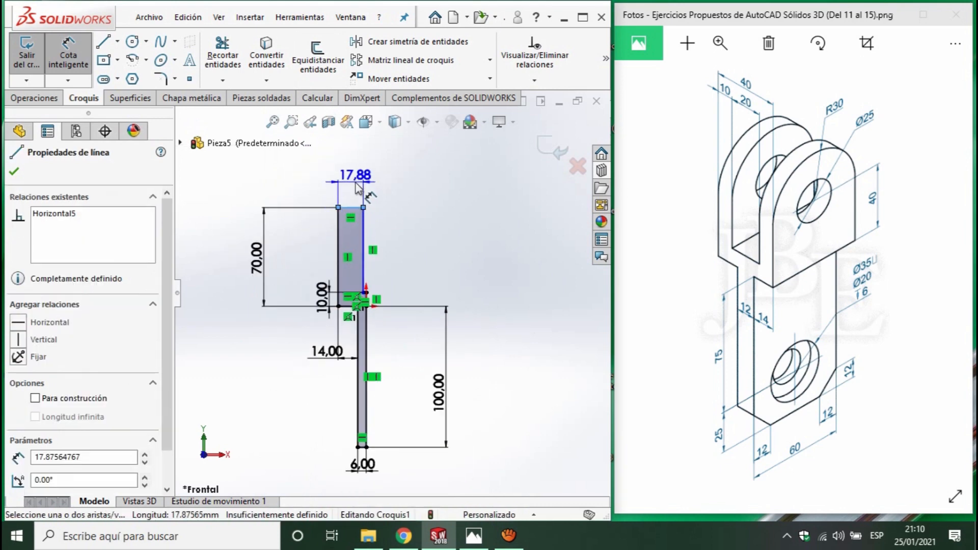
{"action": "left_click", "coordinate": [356, 186]}
{"action": "type", "text": "10"}
{"action": "key", "text": "Return"}
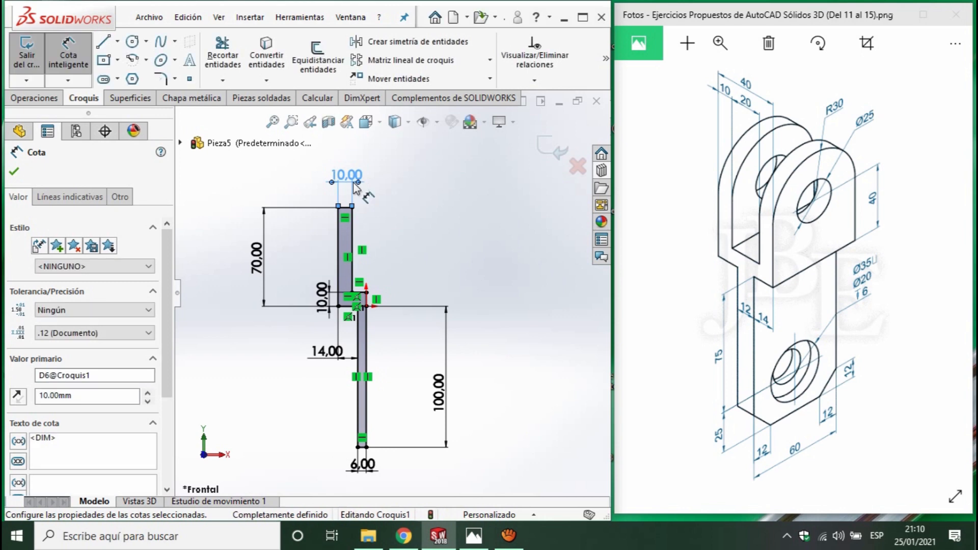
{"action": "scroll", "coordinate": [404, 332], "scroll_direction": "down", "scroll_amount": 2}
{"action": "scroll", "coordinate": [421, 345], "scroll_direction": "up", "scroll_amount": 2}
{"action": "scroll", "coordinate": [406, 303], "scroll_direction": "down", "scroll_amount": 2}
{"action": "scroll", "coordinate": [407, 303], "scroll_direction": "down", "scroll_amount": 2}
{"action": "scroll", "coordinate": [387, 324], "scroll_direction": "up", "scroll_amount": 2}
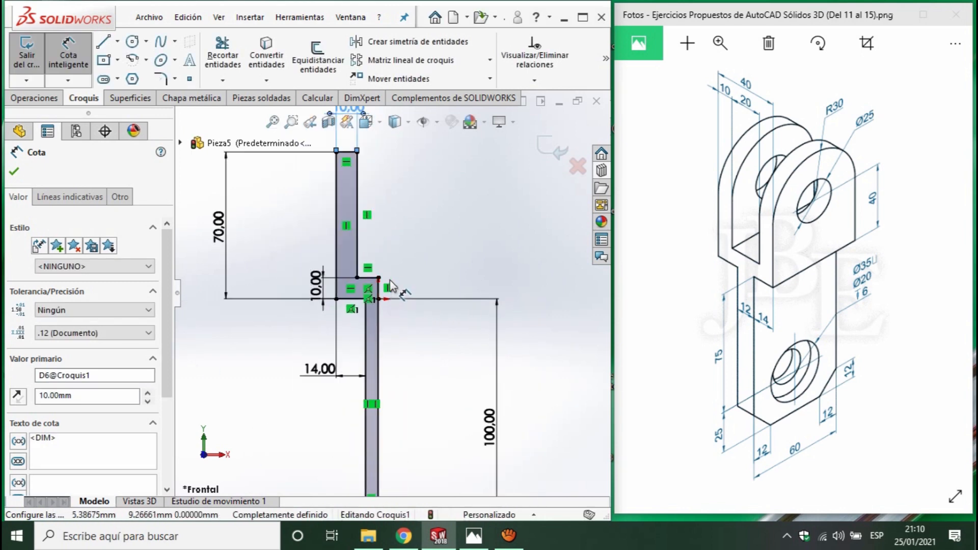
{"action": "scroll", "coordinate": [397, 288], "scroll_direction": "up", "scroll_amount": 2}
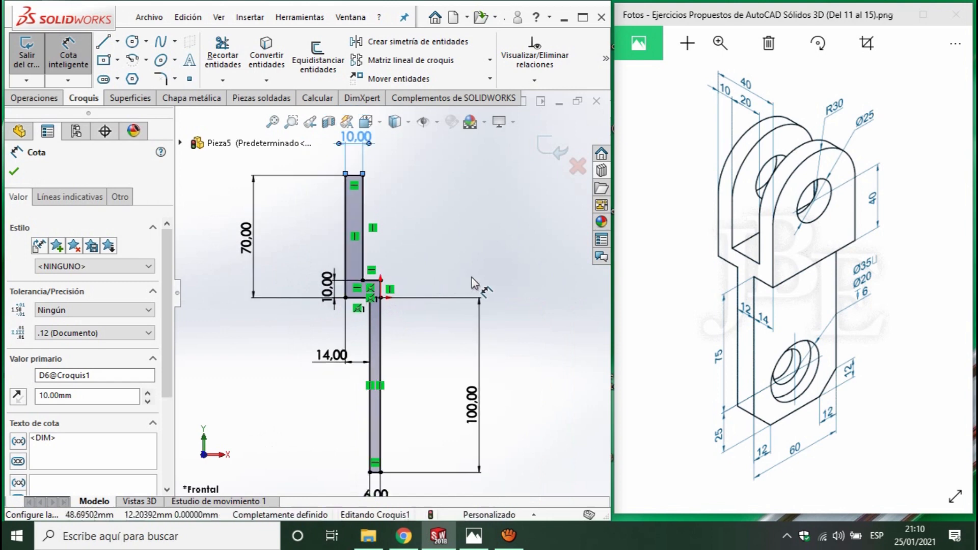
Close the sketch and extrude the stepped profile to a depth of 60 mm in the reversed direction
{"action": "left_click", "coordinate": [560, 151]}
{"action": "left_click", "coordinate": [32, 100]}
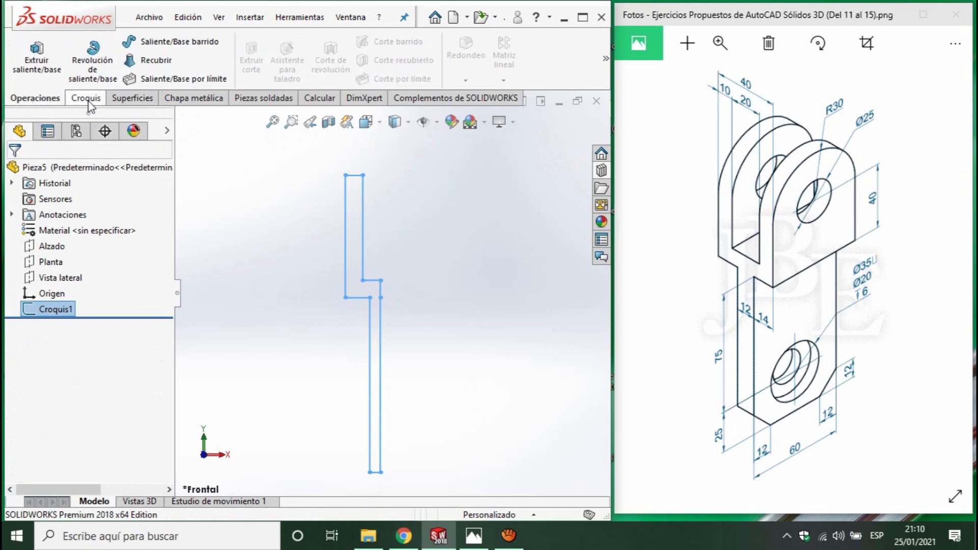
{"action": "left_click", "coordinate": [24, 61]}
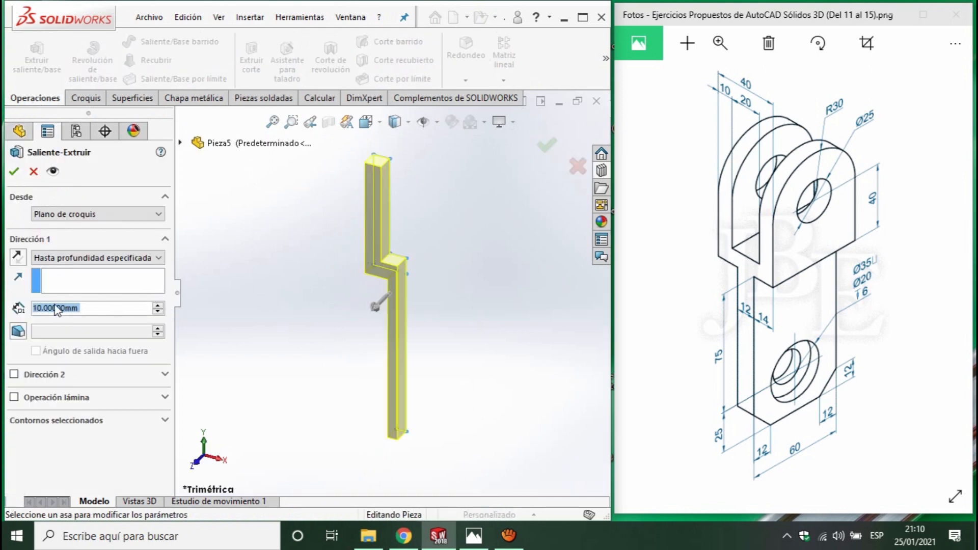
{"action": "type", "text": "60"}
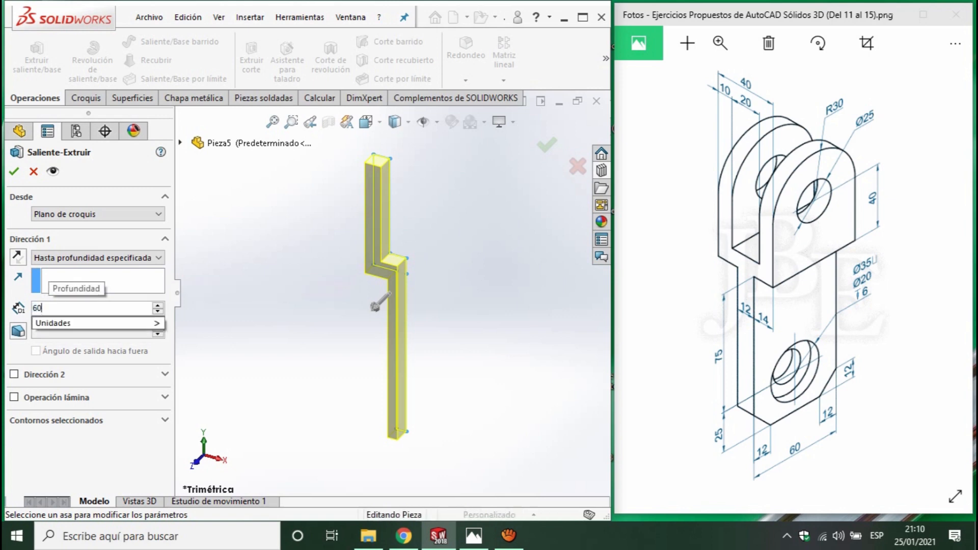
{"action": "key", "text": "Return"}
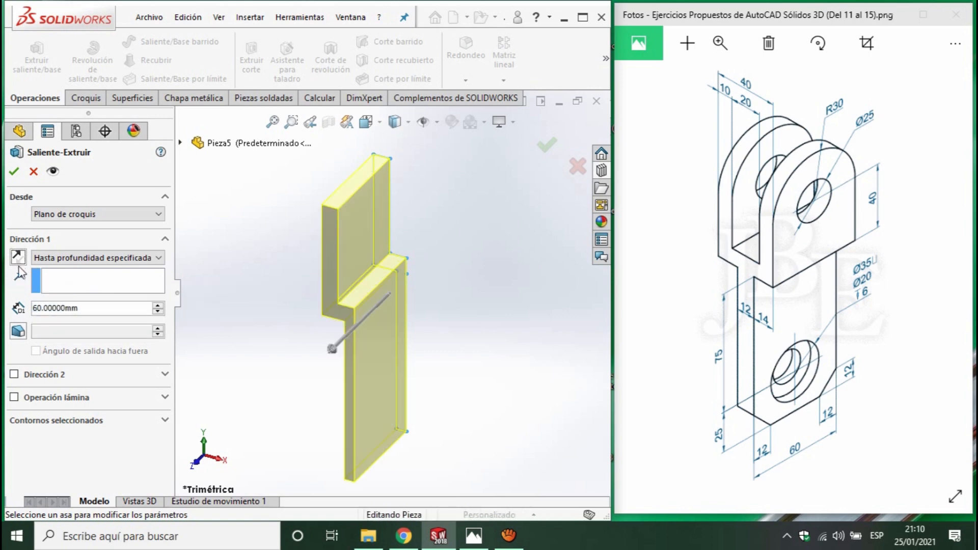
{"action": "left_click", "coordinate": [17, 257]}
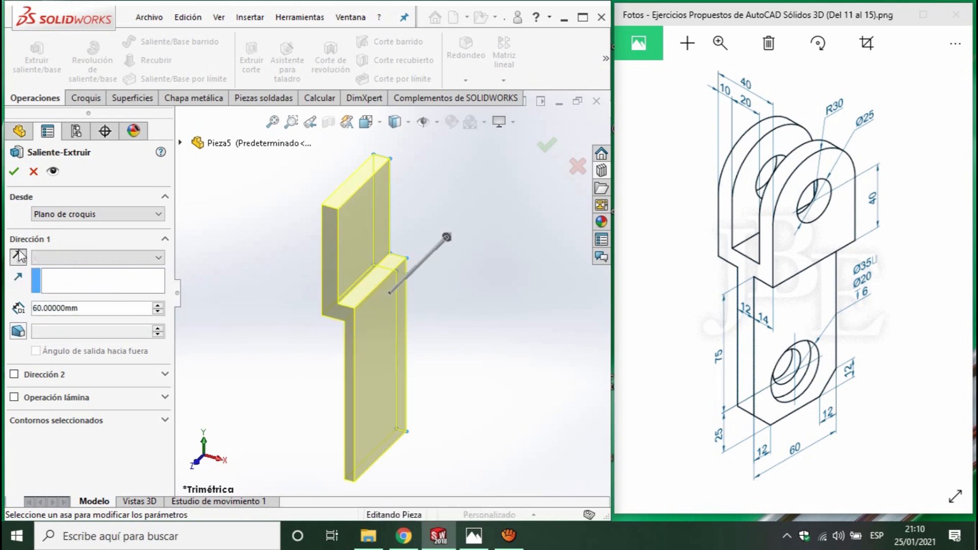
{"action": "left_click", "coordinate": [14, 171]}
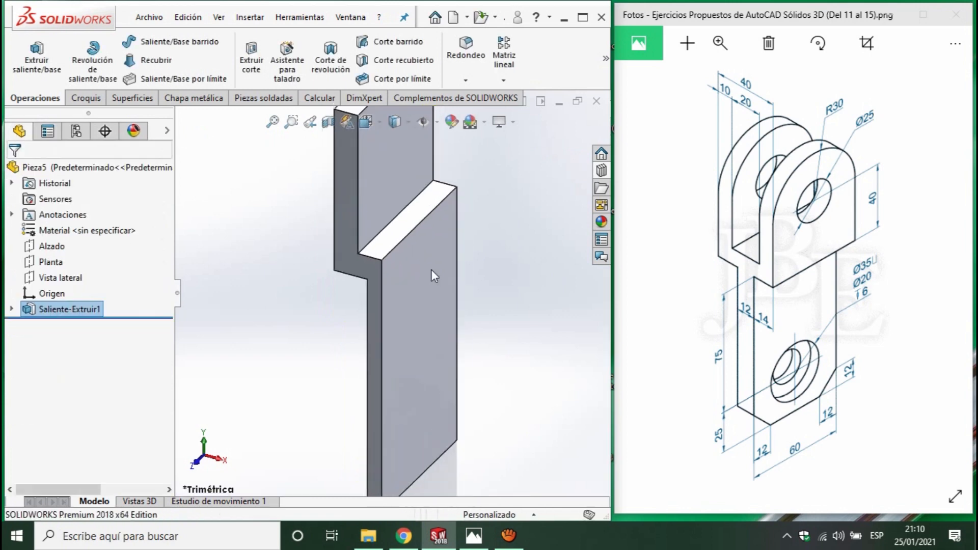
{"action": "key", "text": "f"}
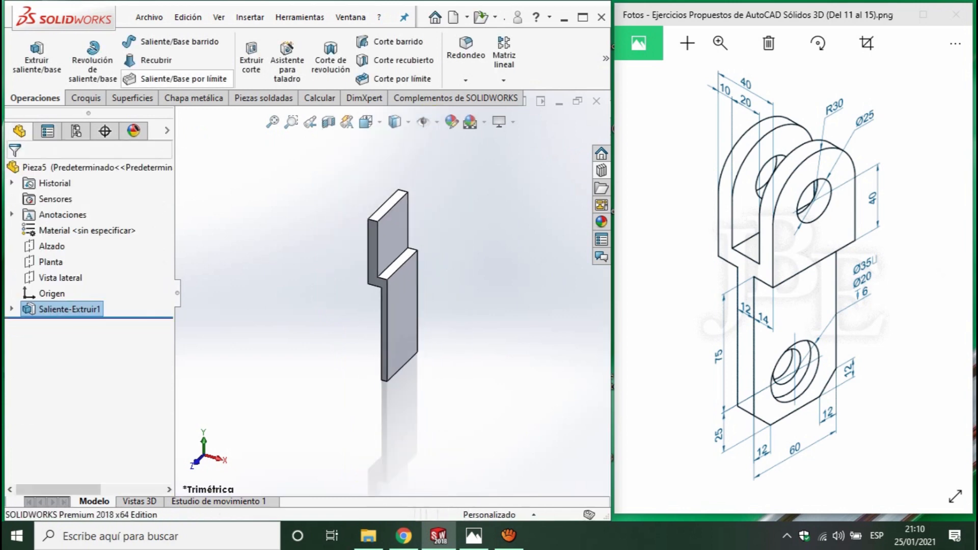
Round the upper leg's top end with a full round fillet, using its top face as centre and the two side faces as sides
{"action": "left_click", "coordinate": [465, 81]}
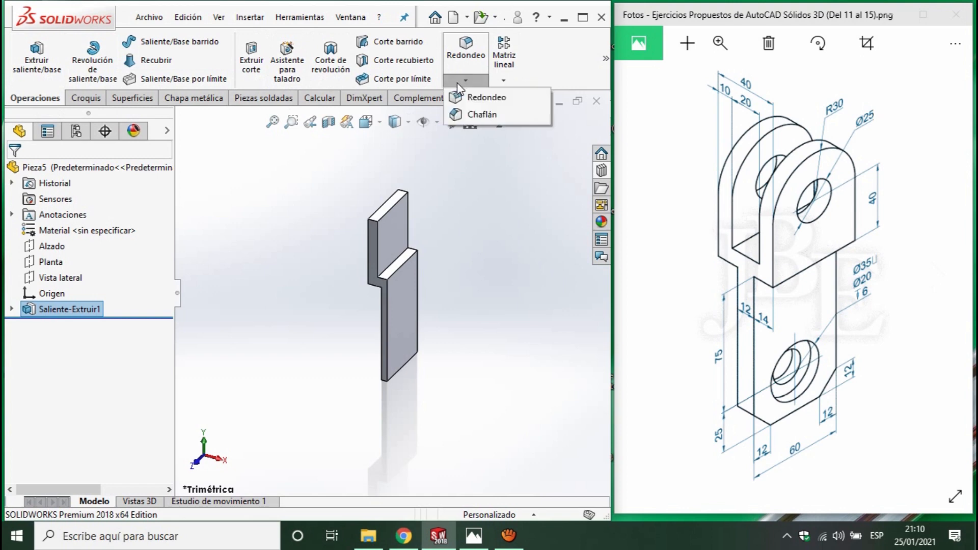
{"action": "left_click", "coordinate": [464, 97]}
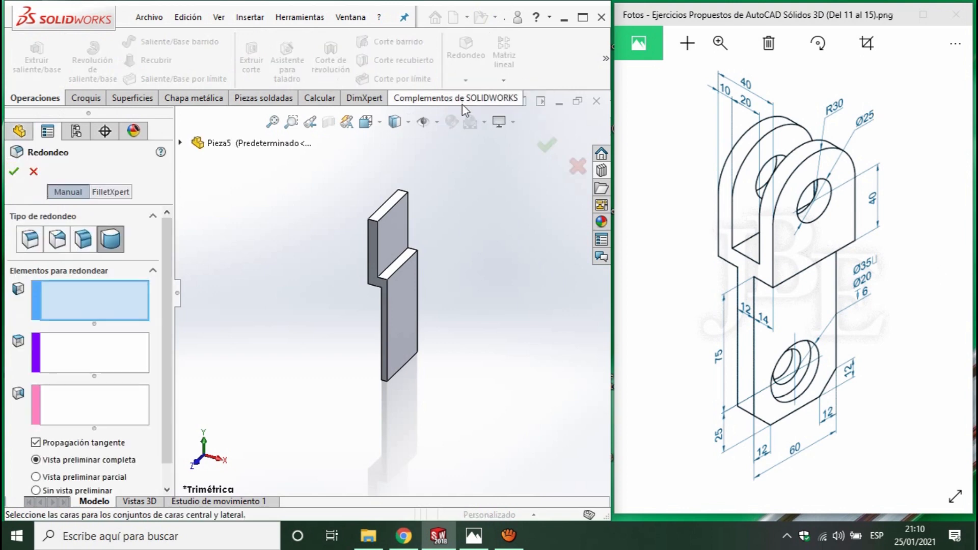
{"action": "scroll", "coordinate": [408, 194], "scroll_direction": "down", "scroll_amount": 2}
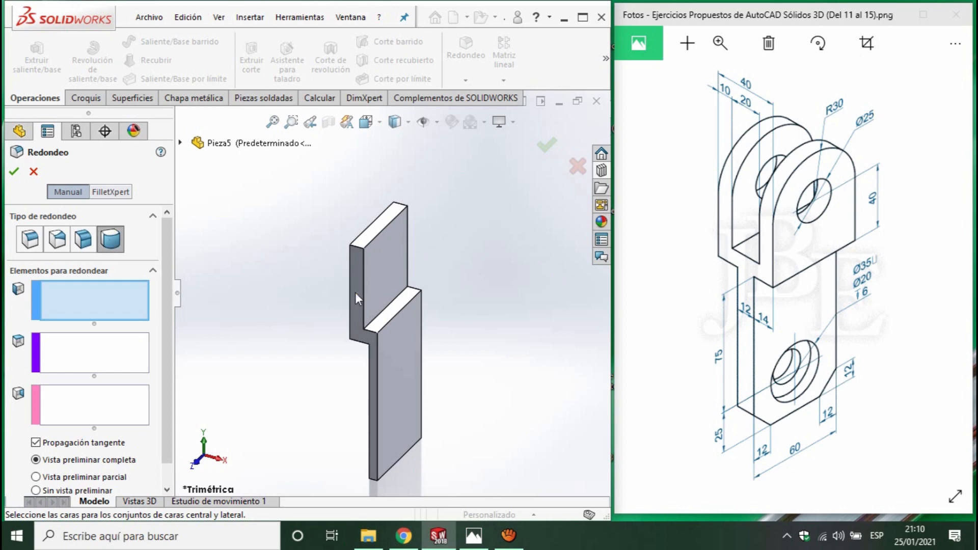
{"action": "left_click", "coordinate": [360, 277]}
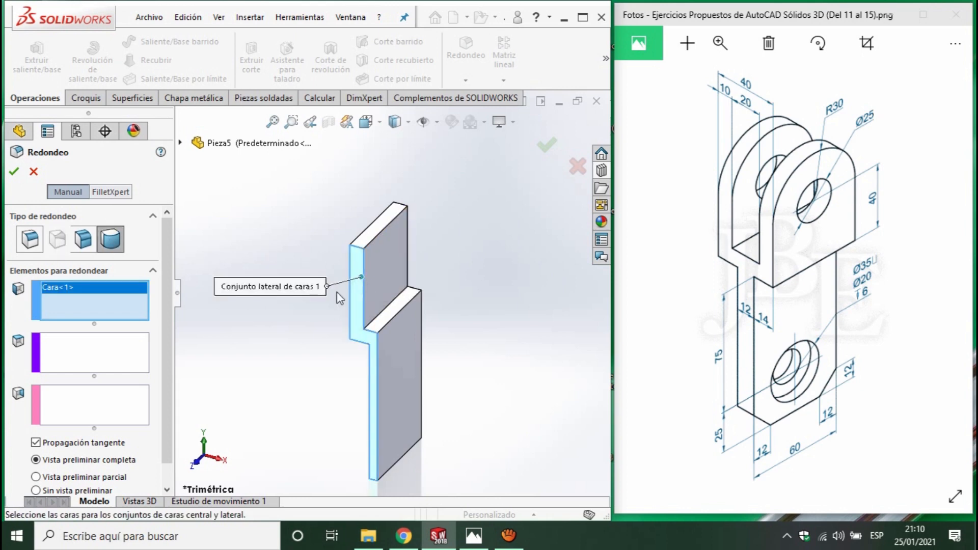
{"action": "left_click", "coordinate": [372, 237]}
{"action": "middle_click_drag", "start_coordinate": [404, 280], "coordinate": [110, 419]}
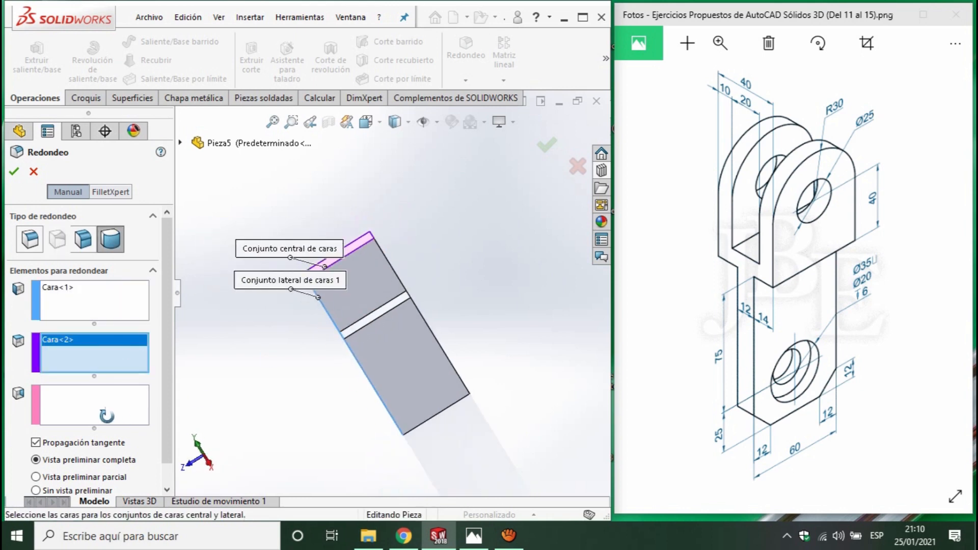
{"action": "left_click", "coordinate": [110, 419]}
{"action": "scroll", "coordinate": [336, 273], "scroll_direction": "down", "scroll_amount": 6}
{"action": "middle_click_drag", "start_coordinate": [418, 270], "coordinate": [377, 306]}
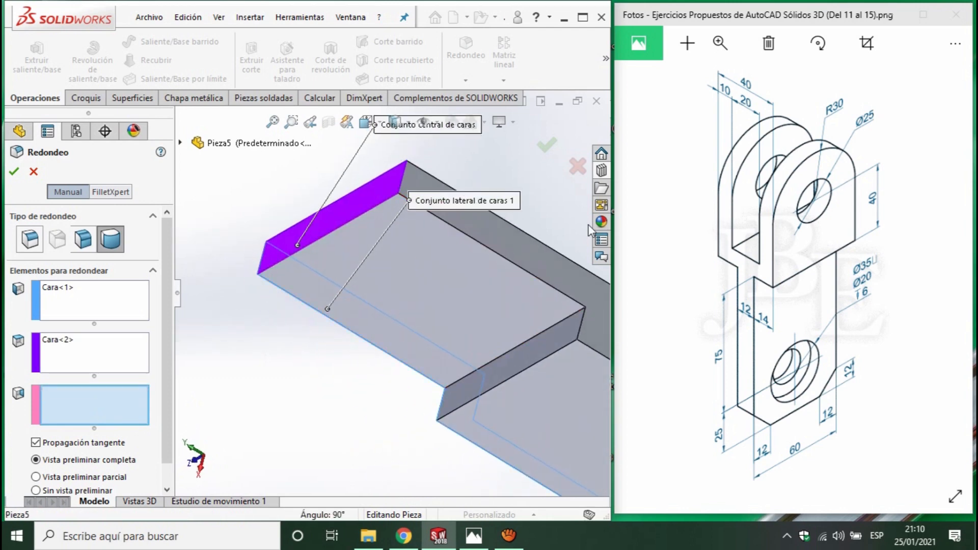
{"action": "left_click", "coordinate": [527, 254]}
{"action": "scroll", "coordinate": [517, 343], "scroll_direction": "up", "scroll_amount": 3}
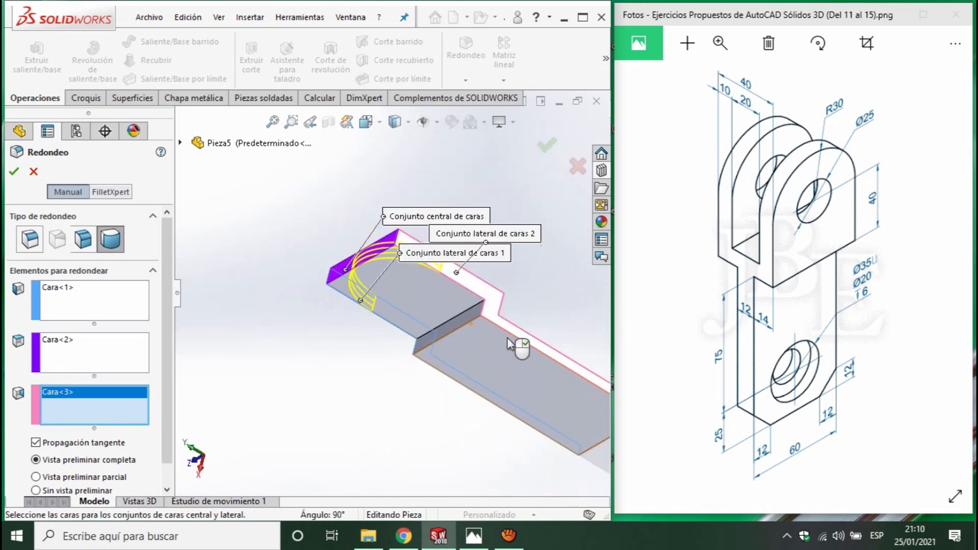
{"action": "left_click", "coordinate": [545, 148]}
Start a sketch on the rounded leg's inner flat face and draw a circle about 17 mm in diameter, centred across the leg's width
{"action": "middle_click_drag", "start_coordinate": [415, 306], "coordinate": [507, 255]}
{"action": "scroll", "coordinate": [467, 277], "scroll_direction": "down", "scroll_amount": 5}
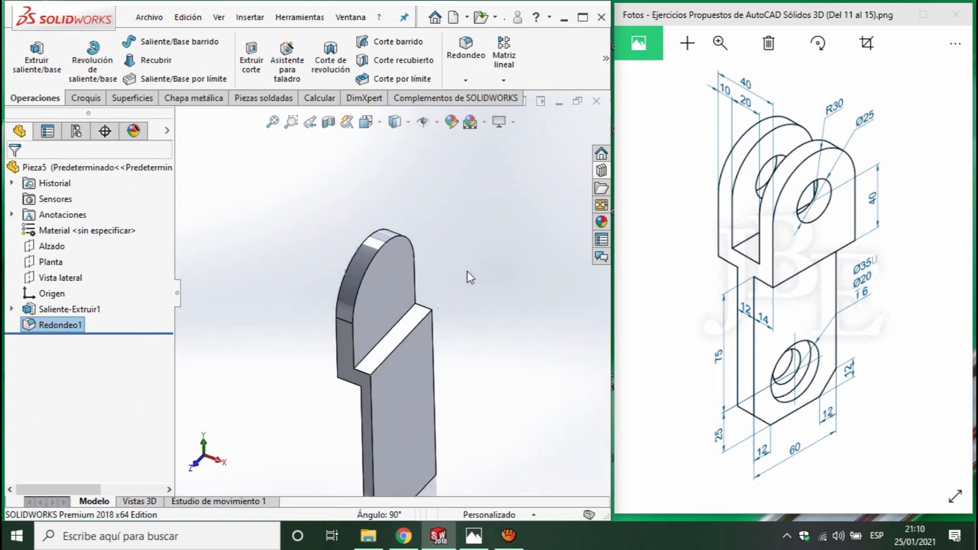
{"action": "left_click", "coordinate": [316, 310]}
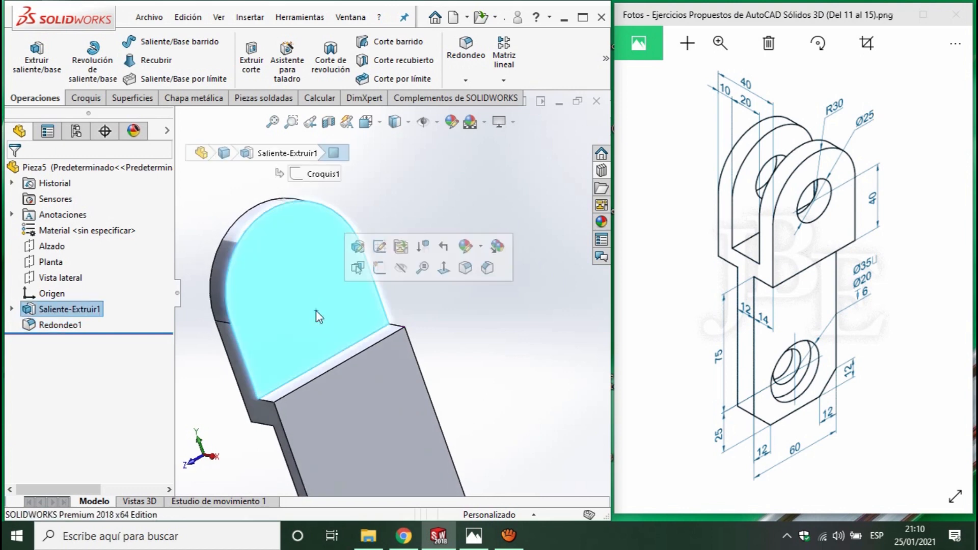
{"action": "left_click", "coordinate": [80, 98]}
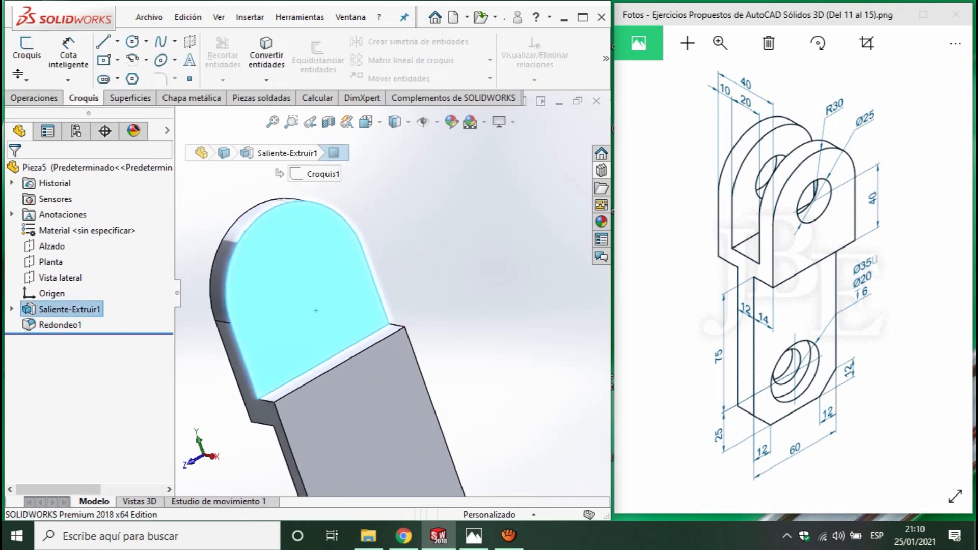
{"action": "left_click", "coordinate": [27, 51]}
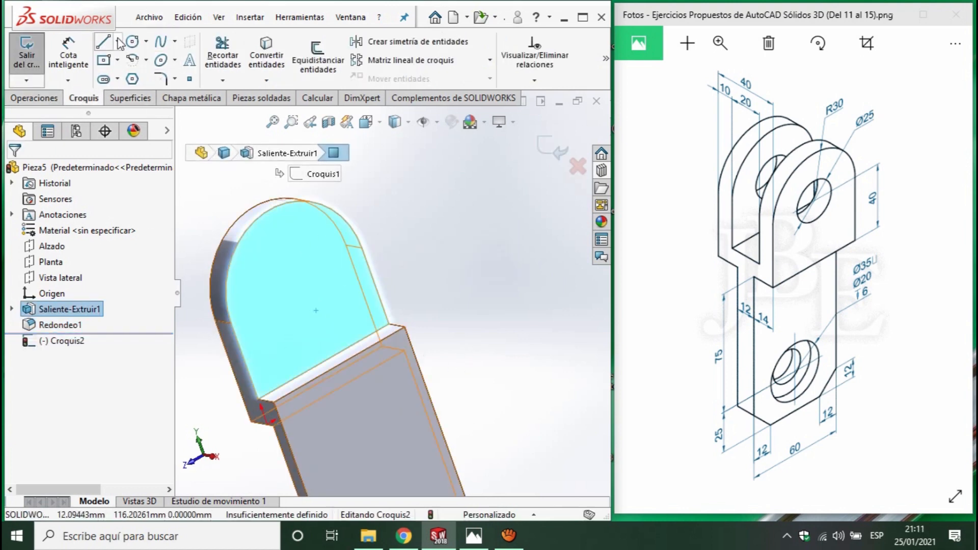
{"action": "left_click", "coordinate": [132, 42]}
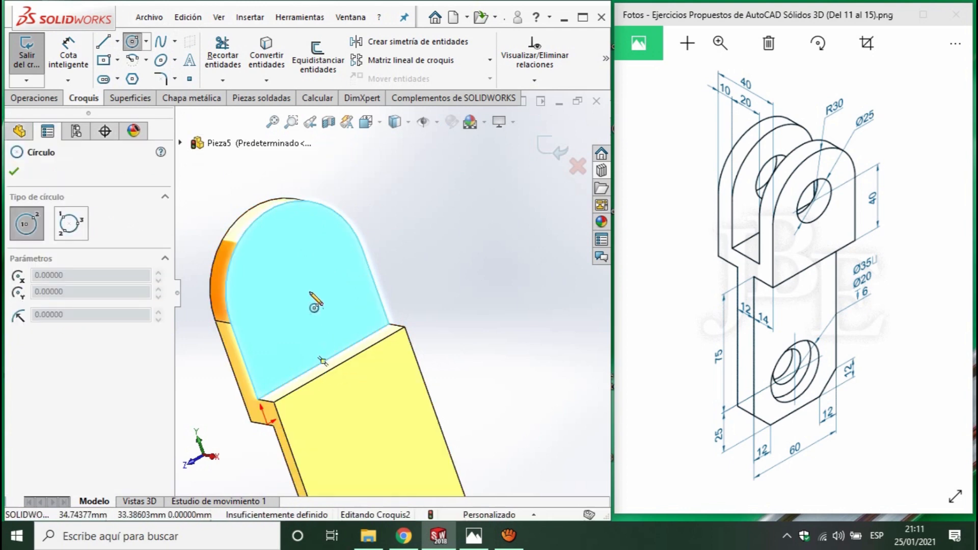
{"action": "left_click", "coordinate": [292, 272]}
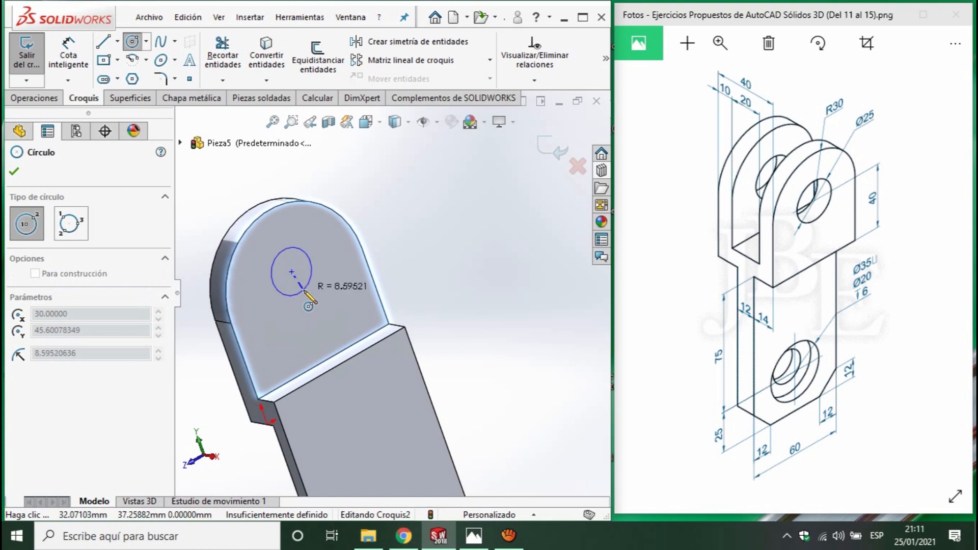
{"action": "left_click", "coordinate": [308, 285]}
Dimension the circle's diameter to 25 mm
{"action": "left_click", "coordinate": [71, 56]}
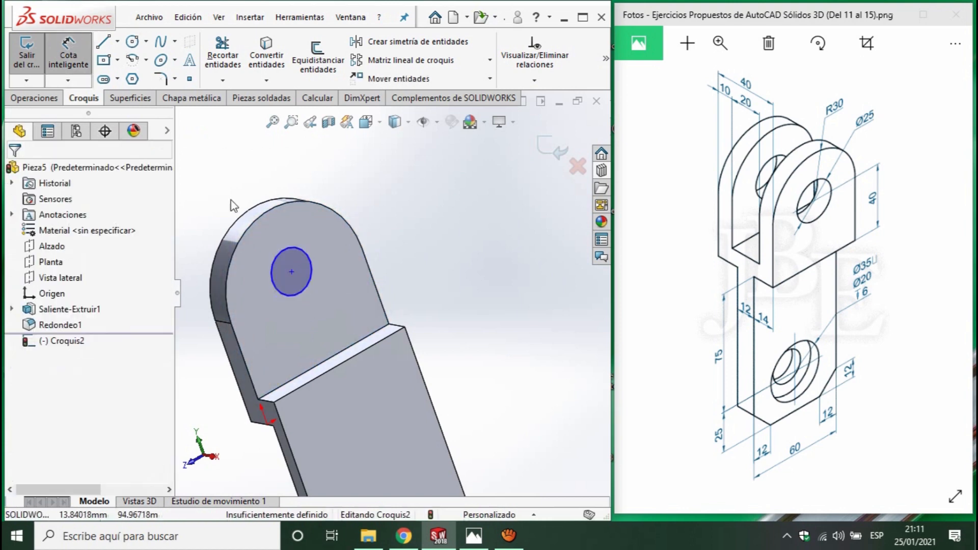
{"action": "left_click", "coordinate": [306, 249]}
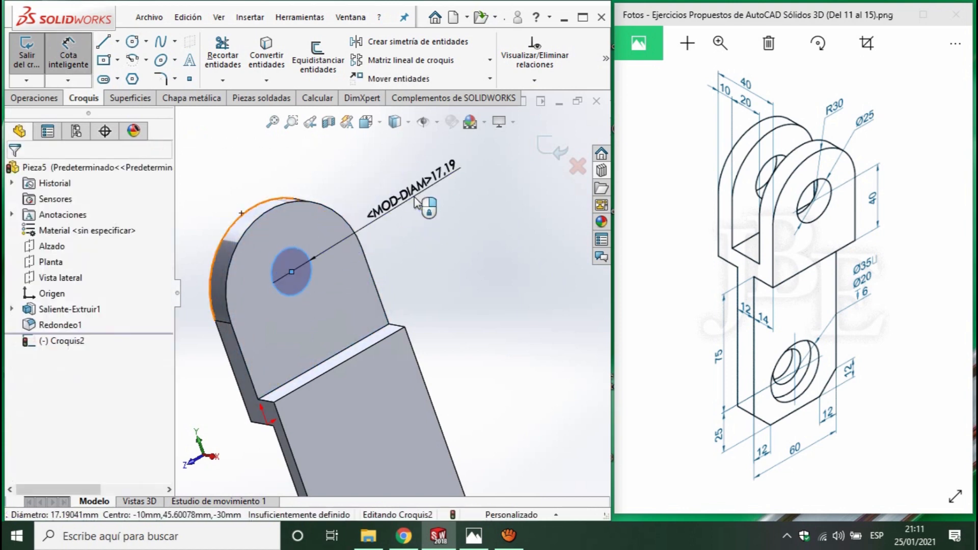
{"action": "left_click", "coordinate": [415, 199]}
{"action": "type", "text": "25"}
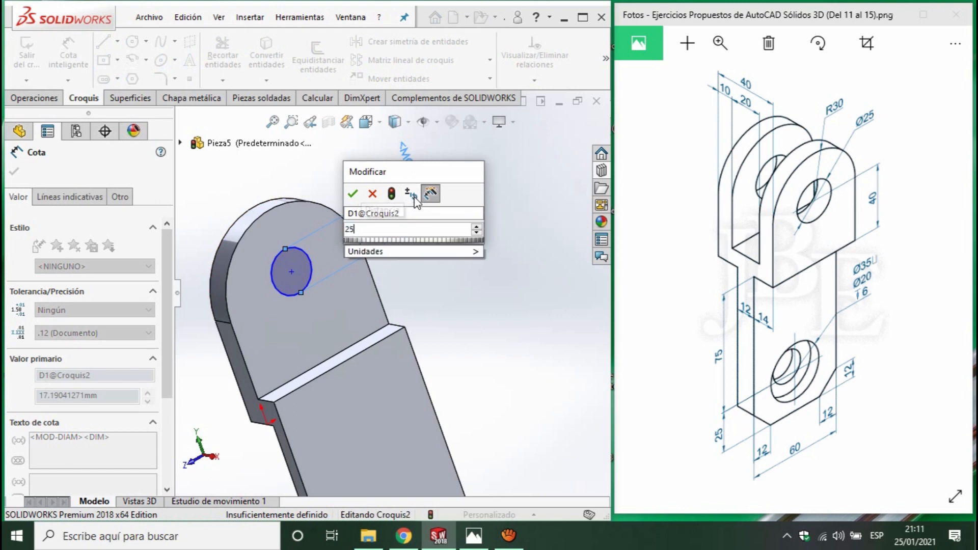
{"action": "key", "text": "Return"}
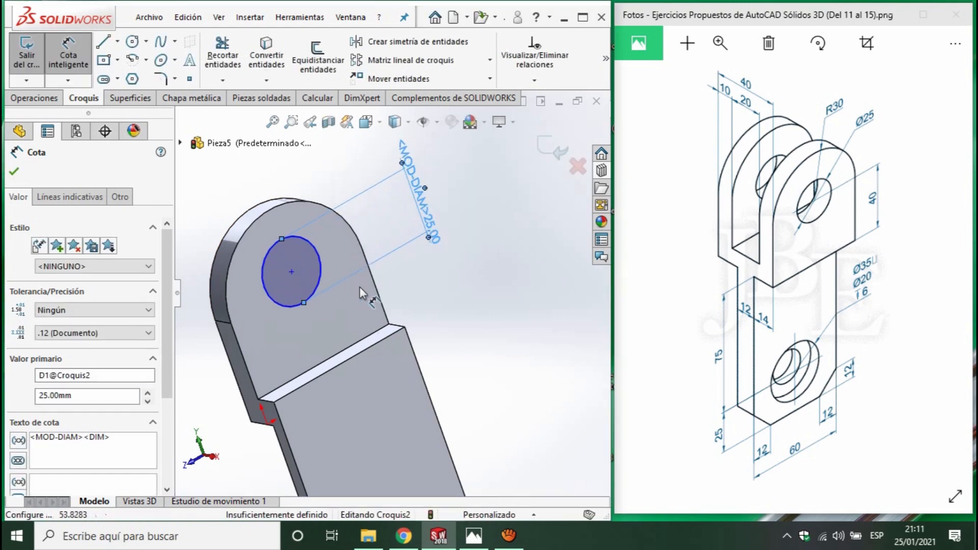
Dimension the distance from the circle's centre to the straight edge at the base of the rounded face as 40 mm
{"action": "left_click", "coordinate": [292, 272]}
{"action": "left_click", "coordinate": [348, 353]}
{"action": "left_click", "coordinate": [436, 295]}
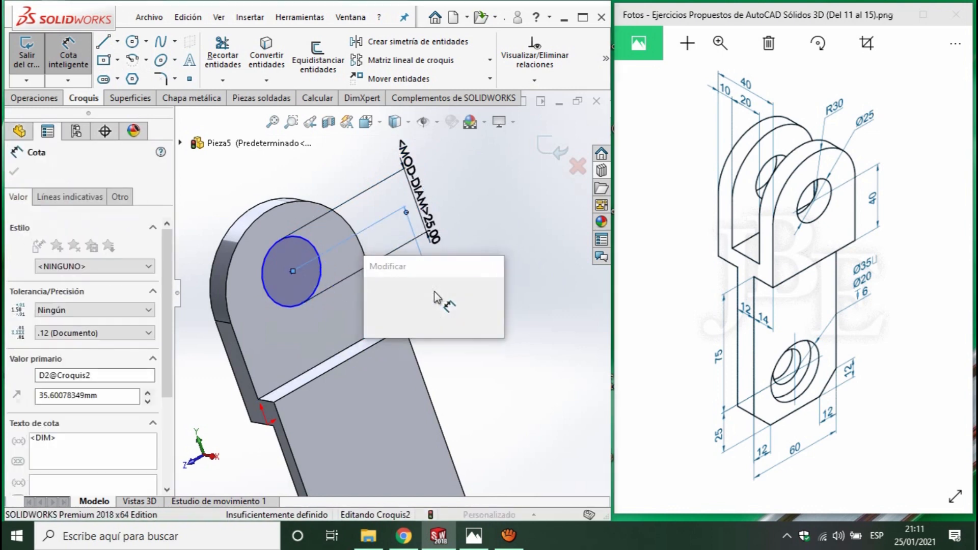
{"action": "type", "text": "40"}
{"action": "key", "text": "Return"}
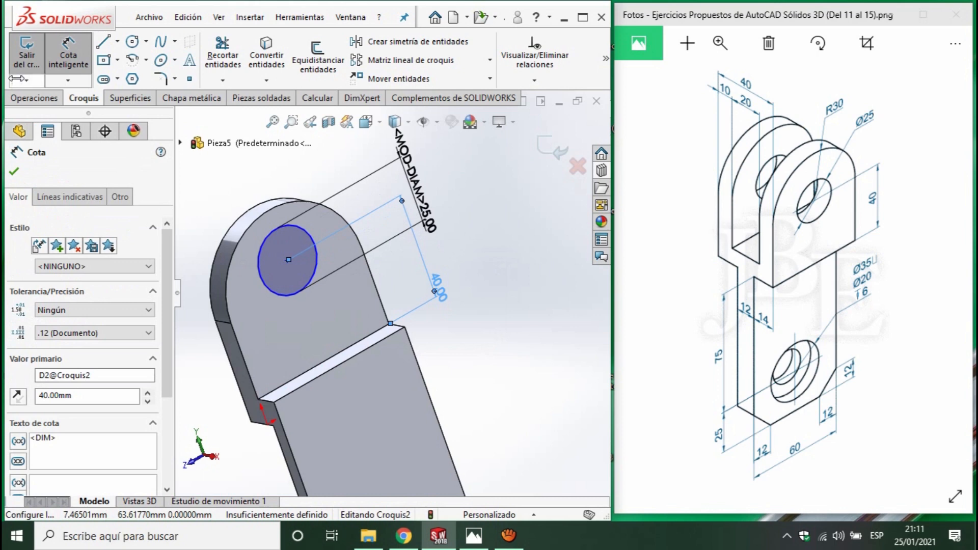
Cut the circle through all of the rounded leg with an extruded cut
{"action": "left_click", "coordinate": [23, 95]}
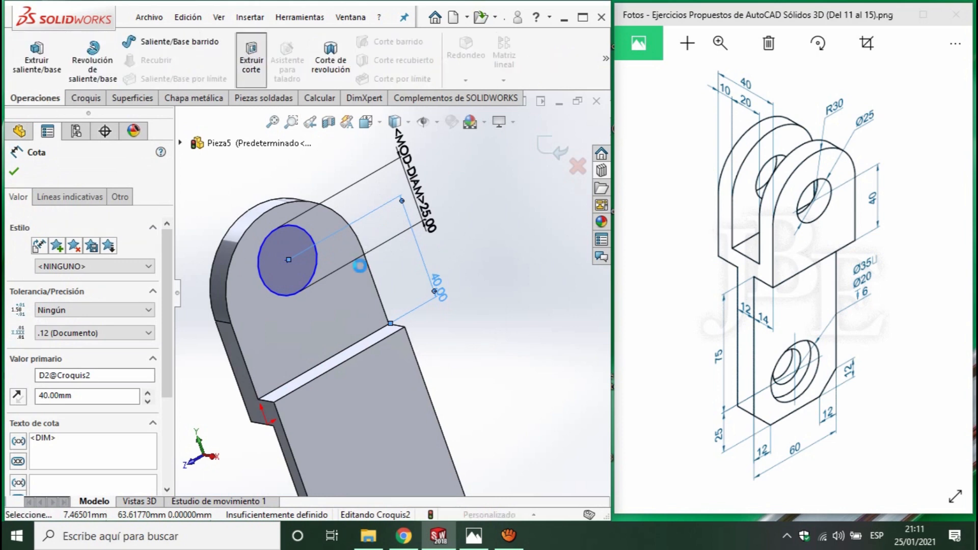
{"action": "left_click", "coordinate": [97, 257]}
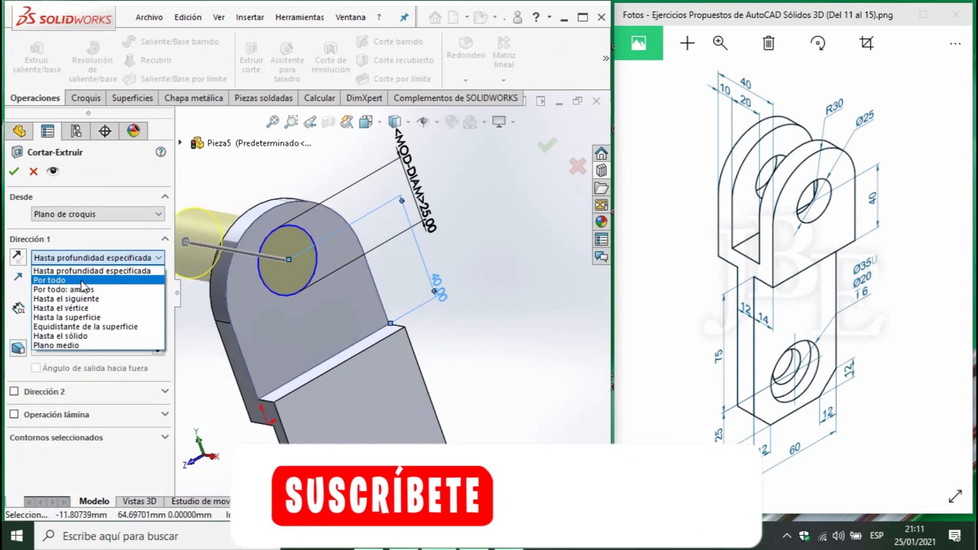
{"action": "left_click", "coordinate": [81, 277]}
{"action": "left_click", "coordinate": [14, 171]}
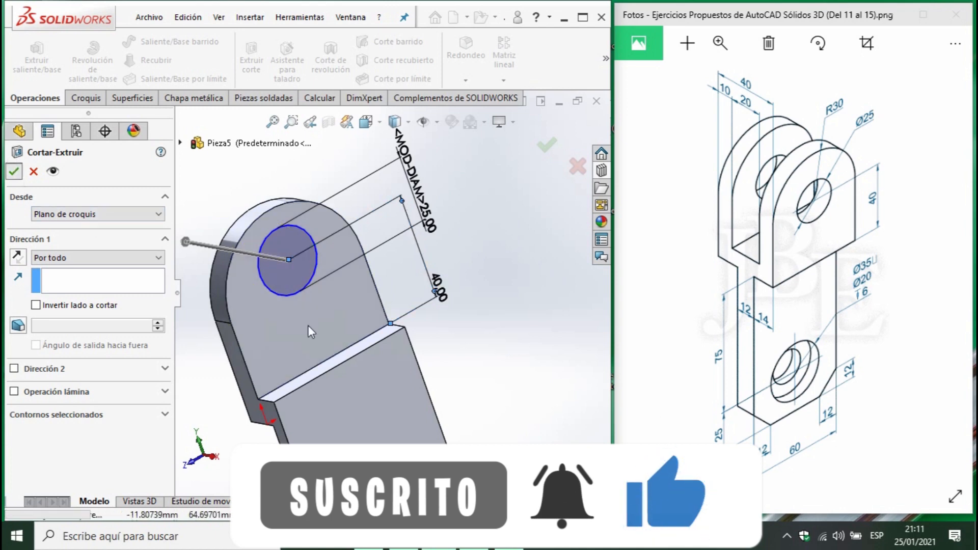
Mirror the whole solid body about the large flat face of the lower leg, keeping the solids merged
{"action": "middle_click_drag", "start_coordinate": [318, 385], "coordinate": [396, 430]}
{"action": "scroll", "coordinate": [396, 431], "scroll_direction": "up", "scroll_amount": 4}
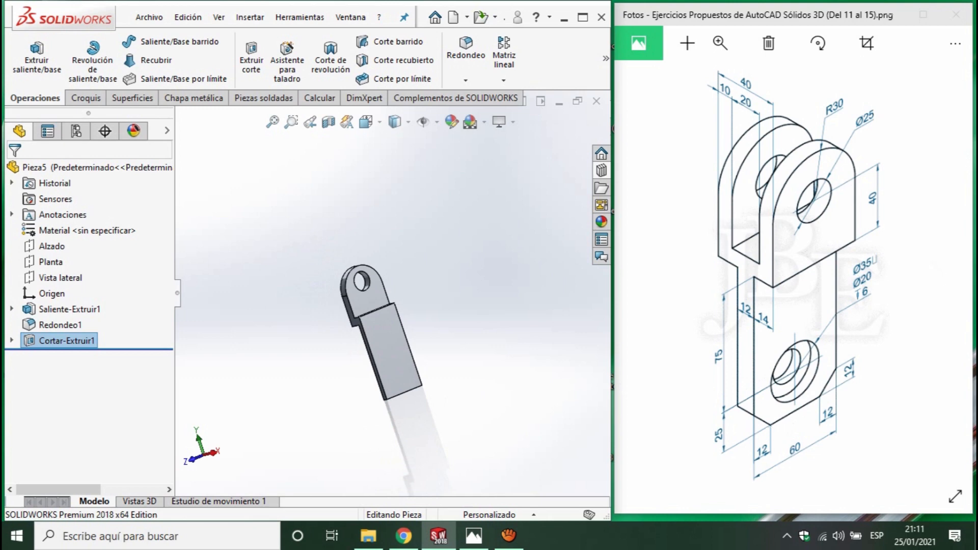
{"action": "middle_click_drag", "start_coordinate": [471, 366], "coordinate": [488, 332]}
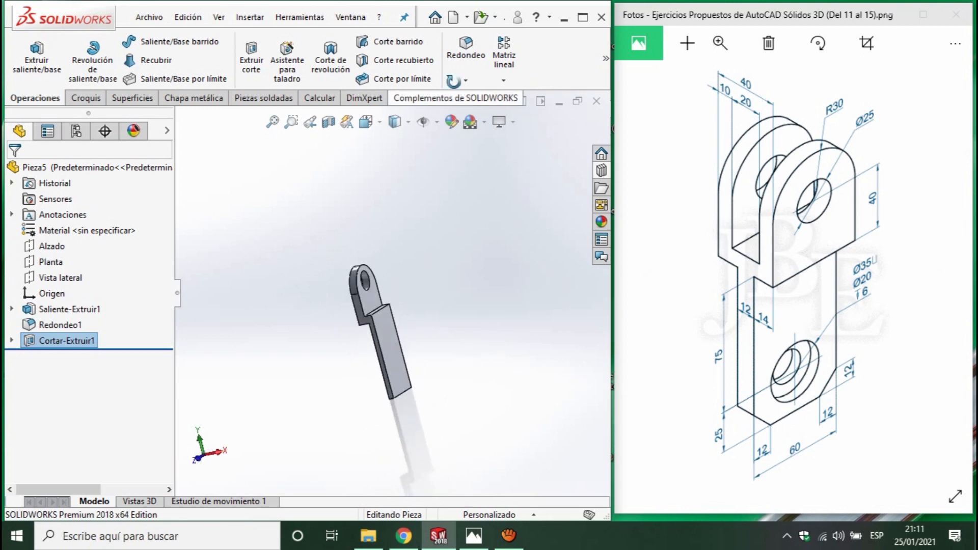
{"action": "left_click", "coordinate": [503, 80]}
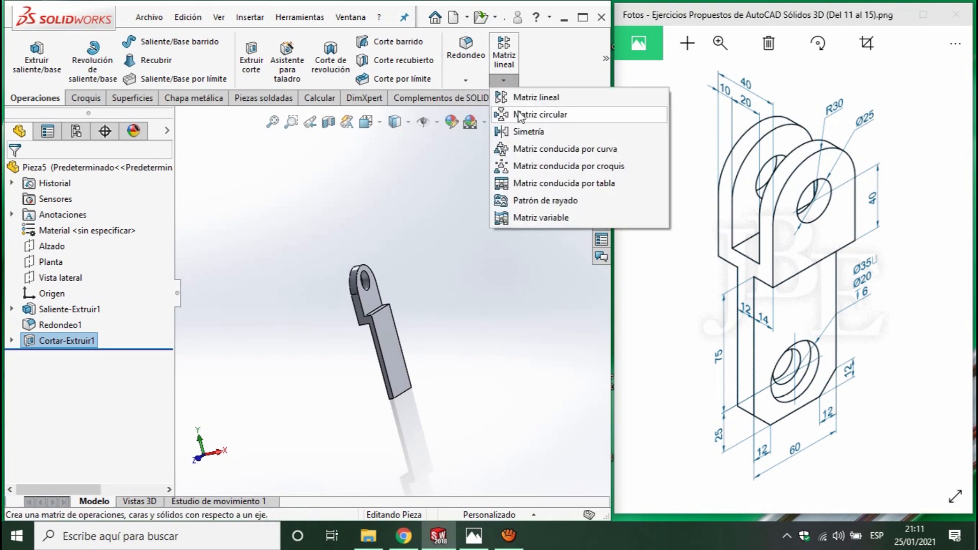
{"action": "left_click", "coordinate": [525, 131]}
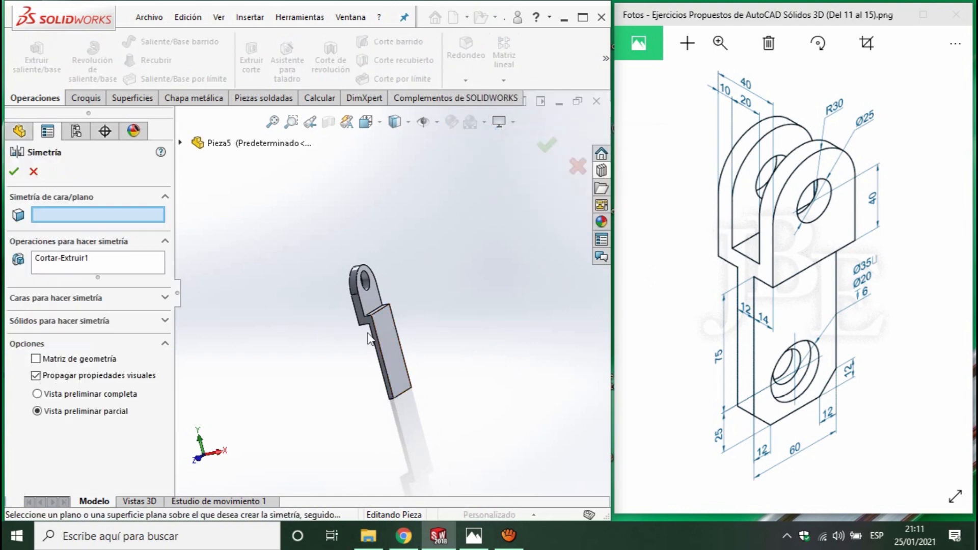
{"action": "left_click", "coordinate": [390, 362]}
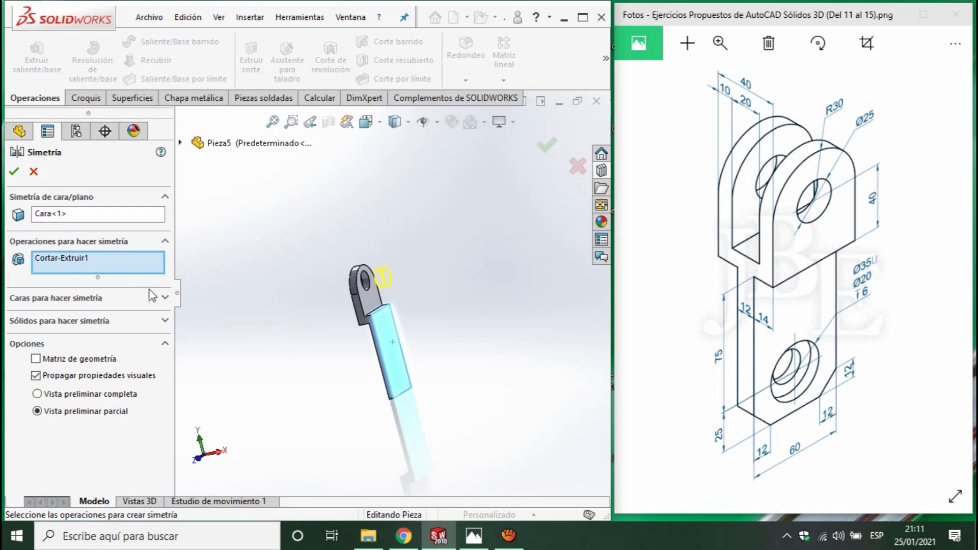
{"action": "left_click", "coordinate": [165, 321]}
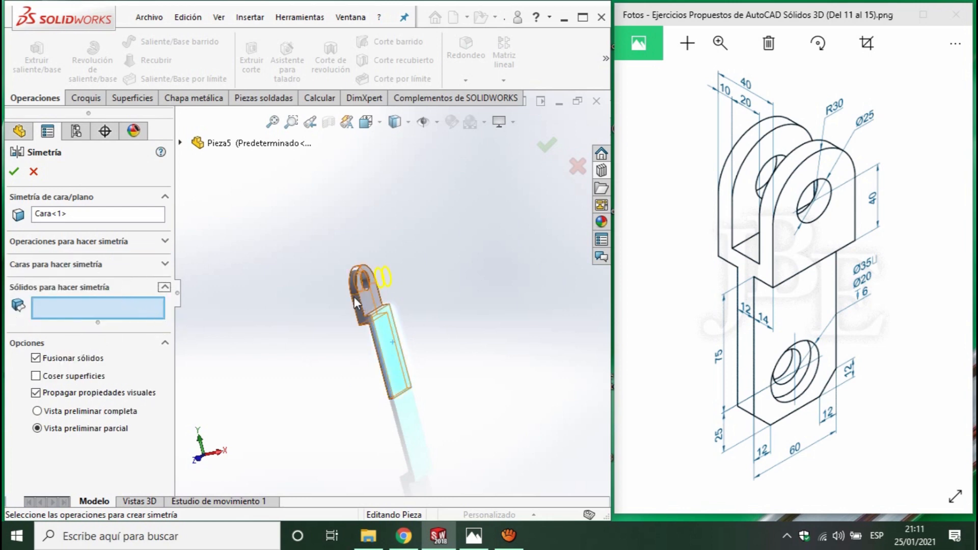
{"action": "scroll", "coordinate": [357, 297], "scroll_direction": "down", "scroll_amount": 3}
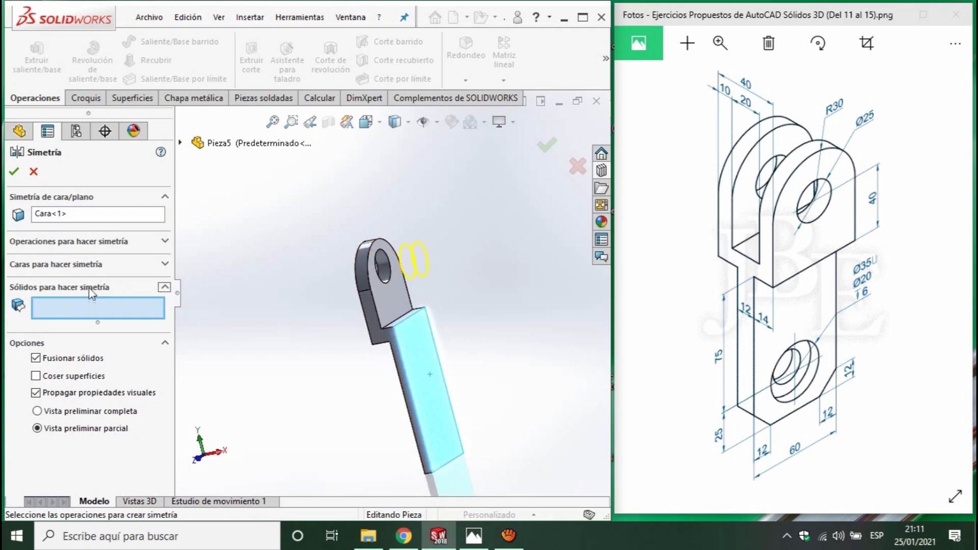
{"action": "left_click", "coordinate": [395, 315]}
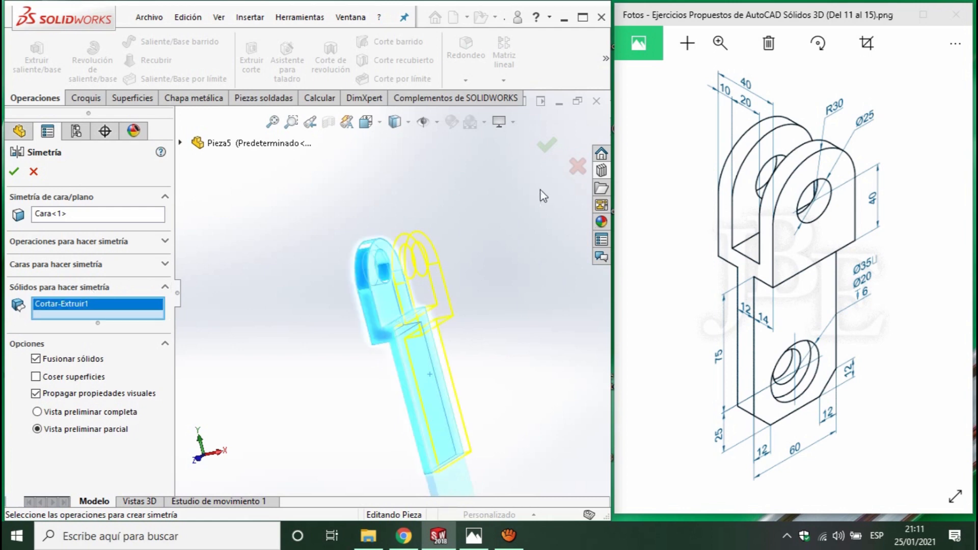
{"action": "left_click", "coordinate": [547, 146]}
Chamfer the two short corner edges at the end of the lower leg with 12 mm distance and 45° angle
{"action": "middle_click_drag", "start_coordinate": [458, 421], "coordinate": [434, 365]}
{"action": "scroll", "coordinate": [433, 359], "scroll_direction": "down", "scroll_amount": 5}
{"action": "middle_click_drag", "start_coordinate": [395, 428], "coordinate": [352, 420]}
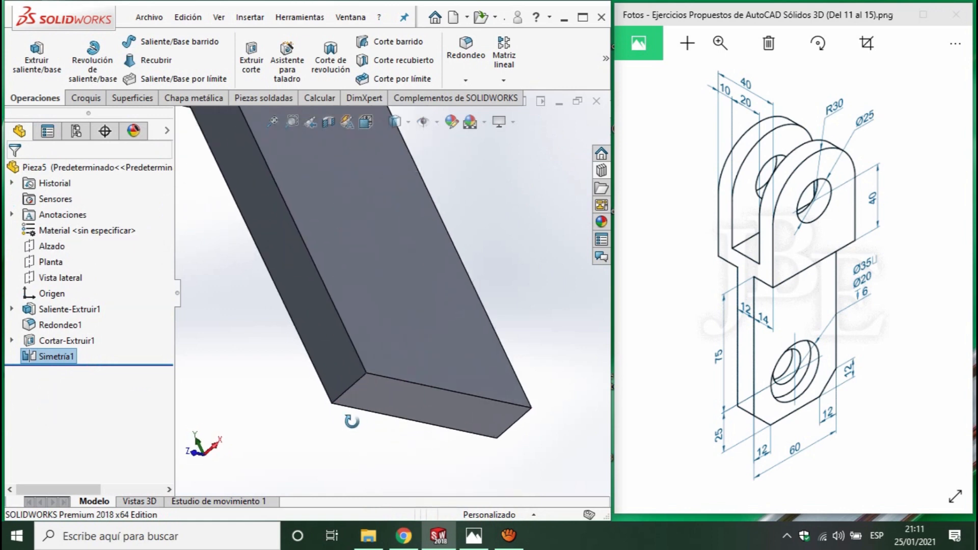
{"action": "left_click", "coordinate": [351, 387]}
{"action": "scroll", "coordinate": [510, 455], "scroll_direction": "down", "scroll_amount": 3}
{"action": "left_click", "coordinate": [466, 86]}
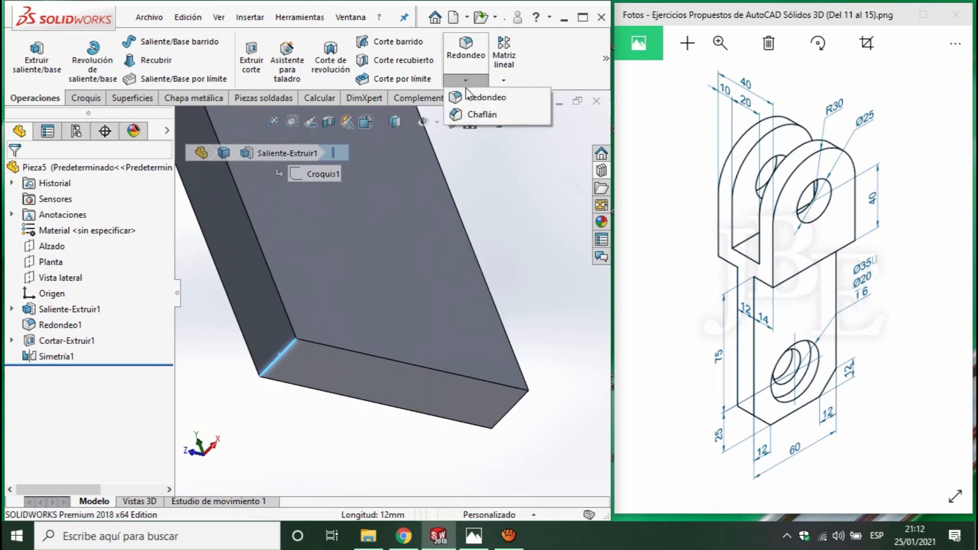
{"action": "left_click", "coordinate": [474, 114]}
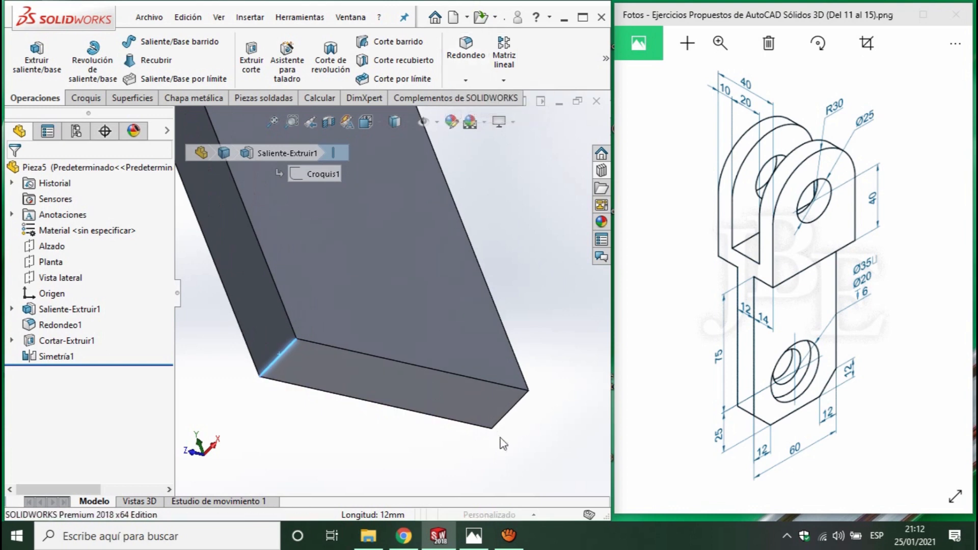
{"action": "left_click", "coordinate": [511, 413]}
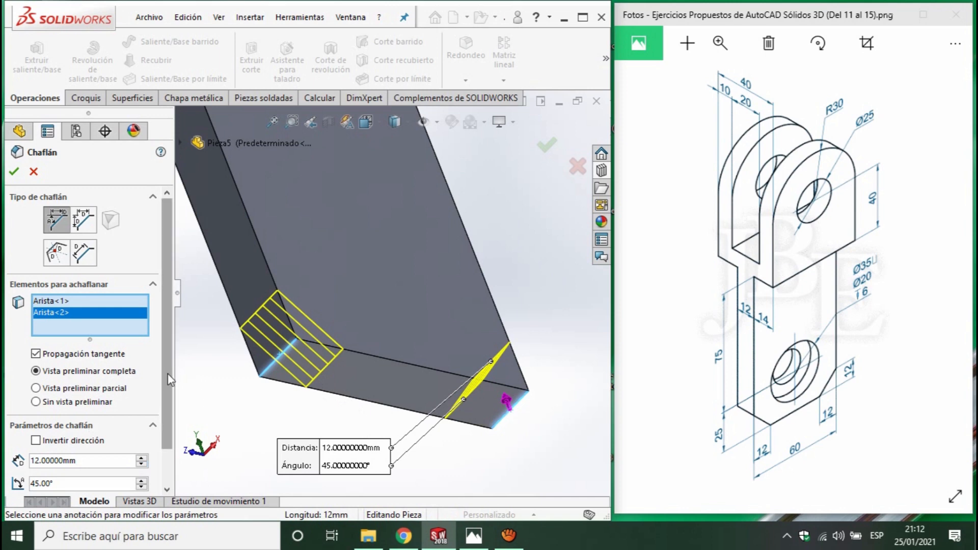
{"action": "scroll", "coordinate": [162, 414], "scroll_direction": "down", "scroll_amount": 2}
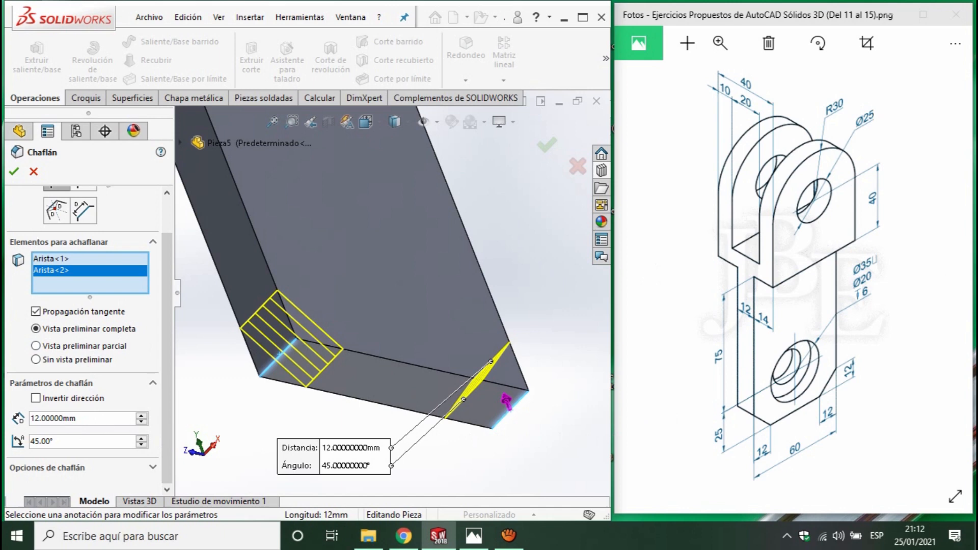
{"action": "left_click", "coordinate": [14, 173]}
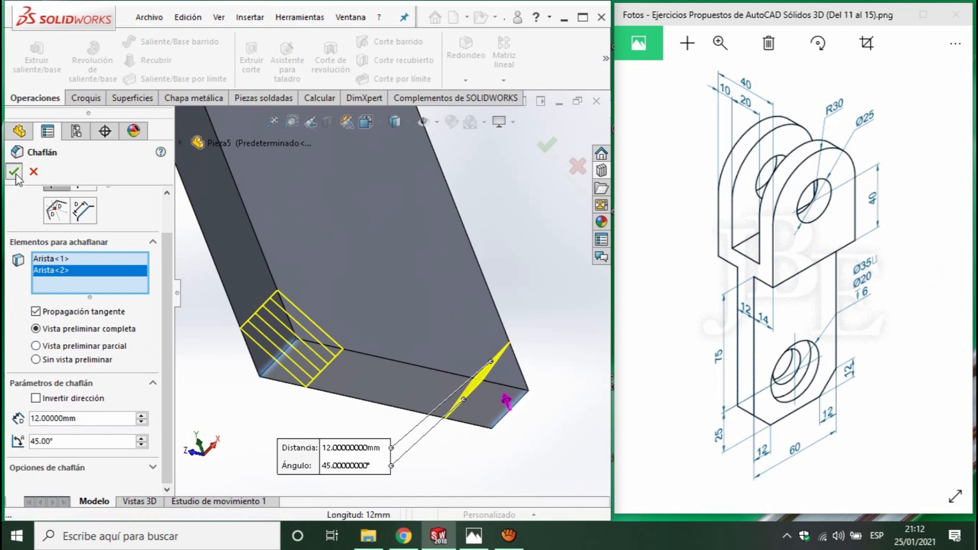
Configure a counterbore hole with custom sizes: 20 mm hole diameter, 35 mm counterbore diameter and 6 mm counterbore depth, through all
{"action": "middle_click_drag", "start_coordinate": [372, 371], "coordinate": [426, 291]}
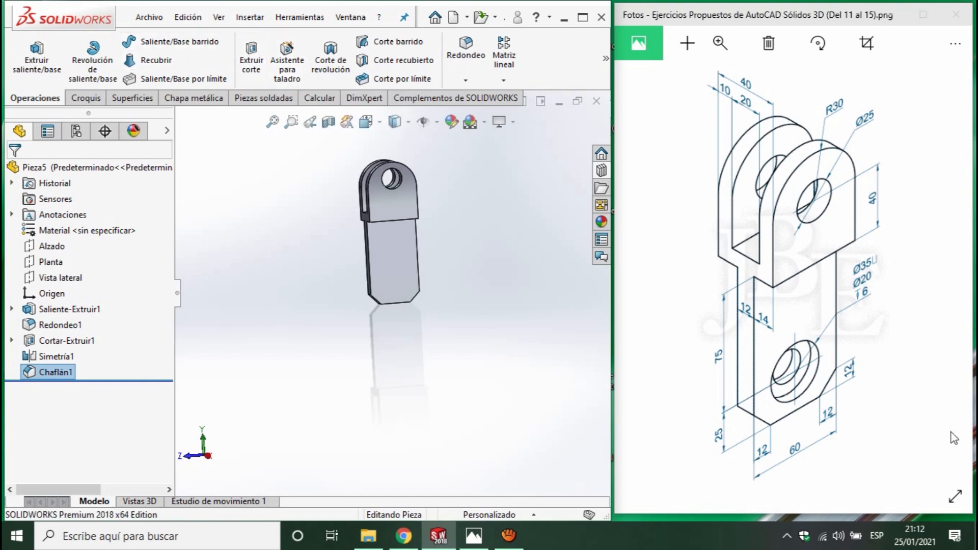
{"action": "left_click", "coordinate": [286, 64]}
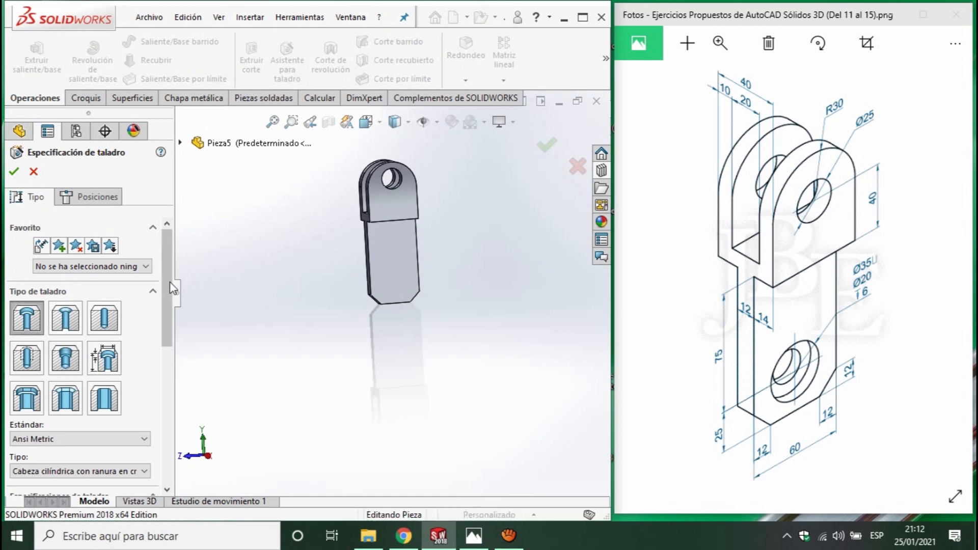
{"action": "left_click_drag", "start_coordinate": [171, 289], "coordinate": [160, 384]}
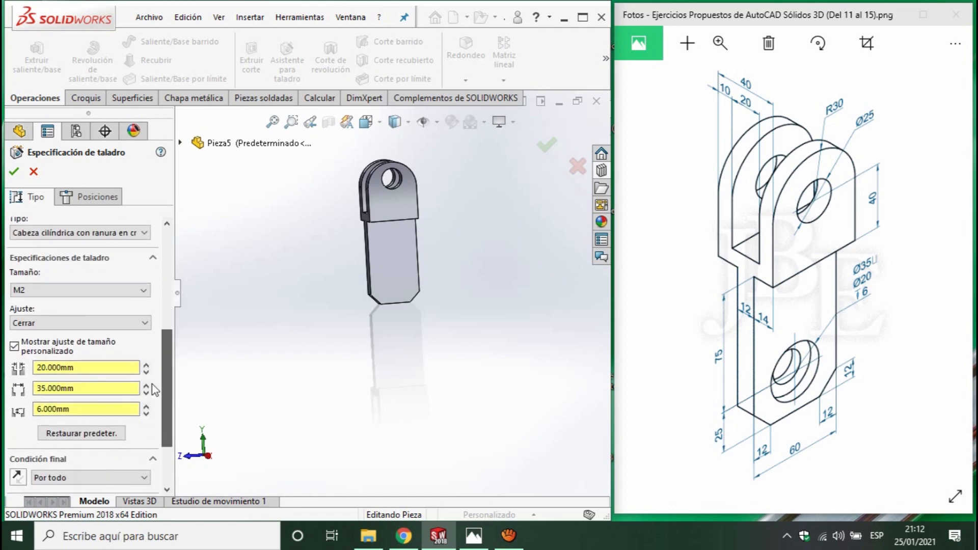
{"action": "left_click", "coordinate": [15, 349]}
{"action": "left_click", "coordinate": [15, 346]}
{"action": "left_click", "coordinate": [46, 388]}
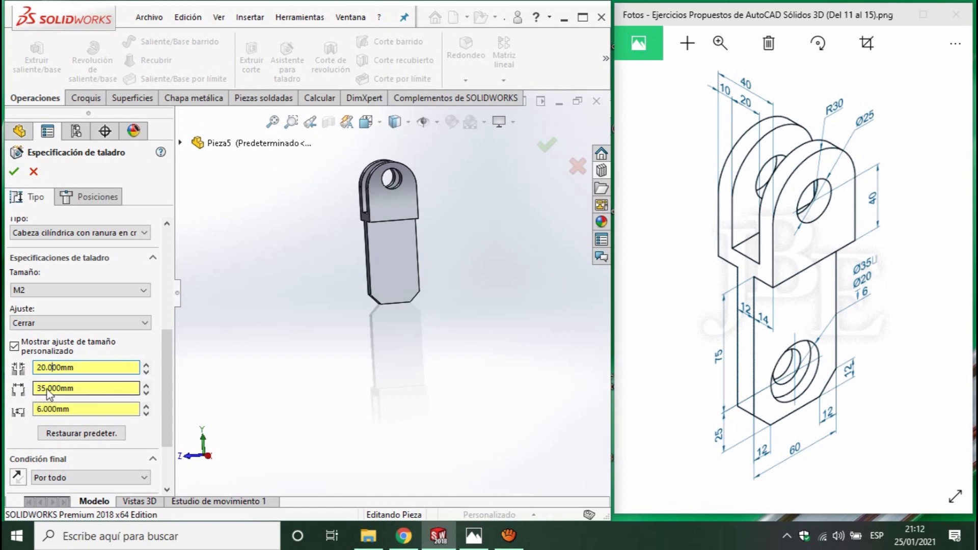
{"action": "scroll", "coordinate": [76, 423], "scroll_direction": "down", "scroll_amount": 2}
{"action": "scroll", "coordinate": [110, 411], "scroll_direction": "up", "scroll_amount": 6}
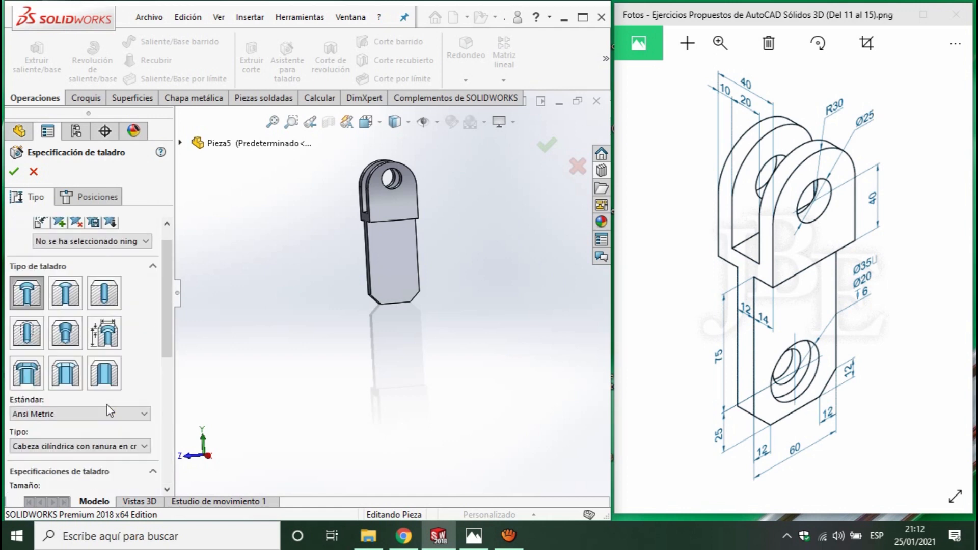
{"action": "scroll", "coordinate": [92, 206], "scroll_direction": "down", "scroll_amount": 5}
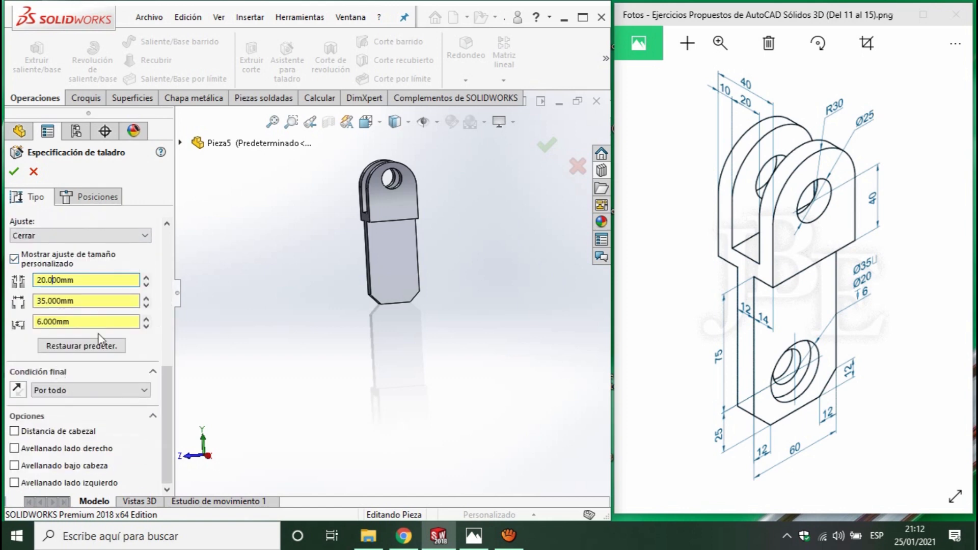
Place the counterbore hole on the lower leg's large flat face, near its chamfered end
{"action": "left_click", "coordinate": [92, 206]}
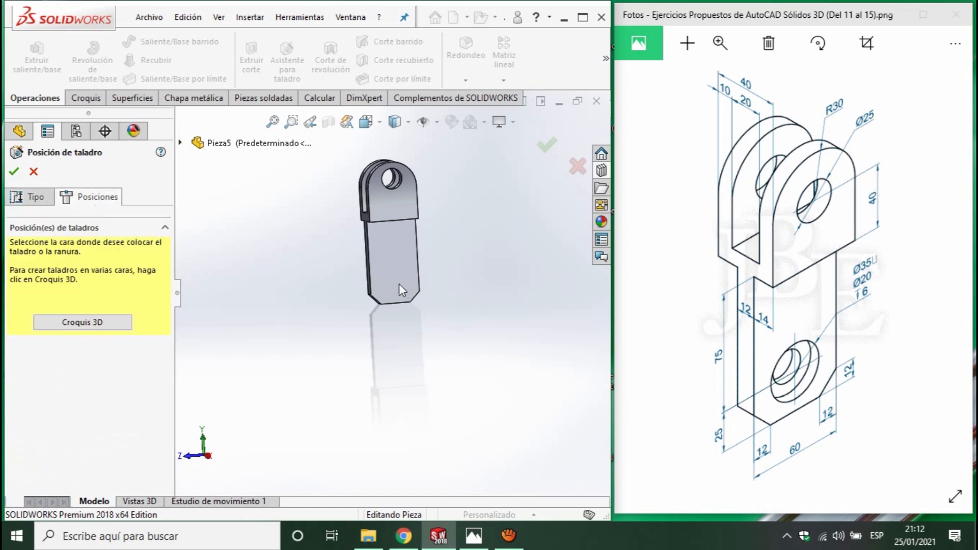
{"action": "left_click", "coordinate": [408, 263]}
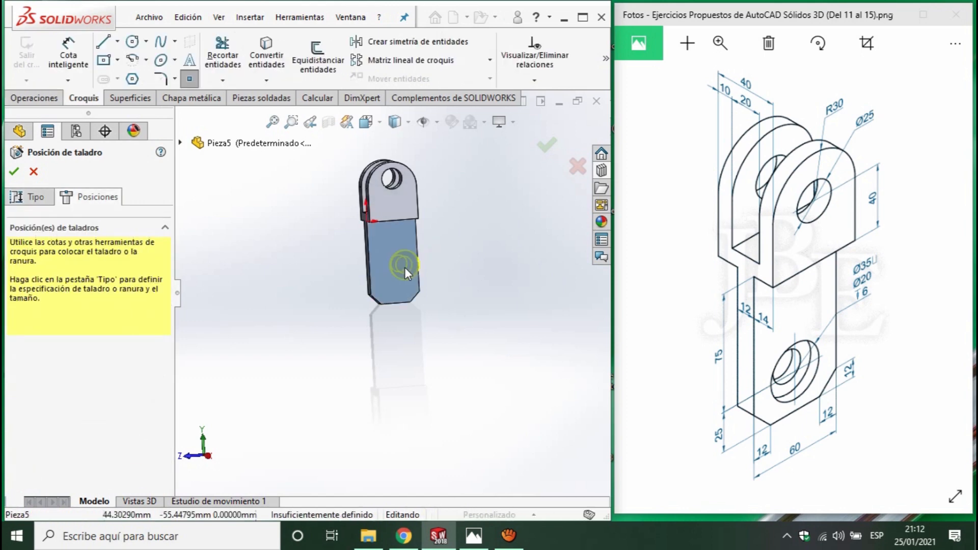
{"action": "scroll", "coordinate": [399, 275], "scroll_direction": "down", "scroll_amount": 4}
{"action": "middle_click_drag", "start_coordinate": [402, 281], "coordinate": [430, 243]}
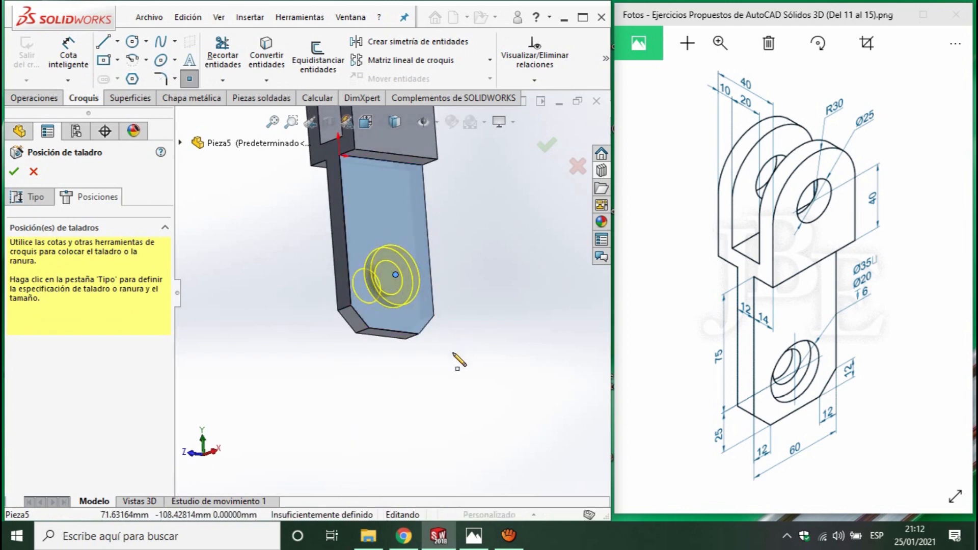
Dimension the distance from the hole's centre point to the leg's short end edge as 25 mm
{"action": "left_click", "coordinate": [68, 54]}
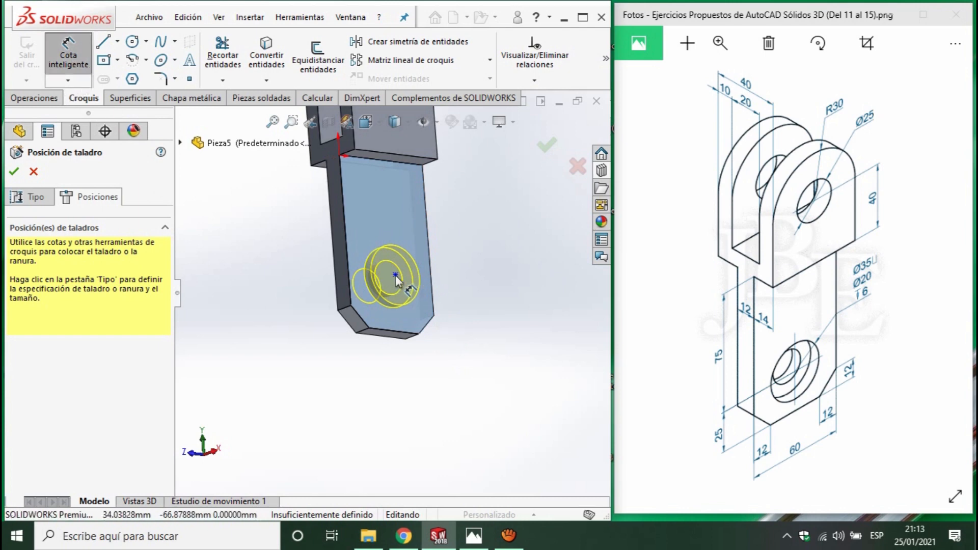
{"action": "left_click", "coordinate": [395, 275]}
{"action": "mouse_move", "coordinate": [417, 296]}
{"action": "middle_mouse_down"}
{"action": "mouse_move", "coordinate": [466, 317]}
{"action": "mouse_move", "coordinate": [417, 312]}
{"action": "middle_mouse_up"}
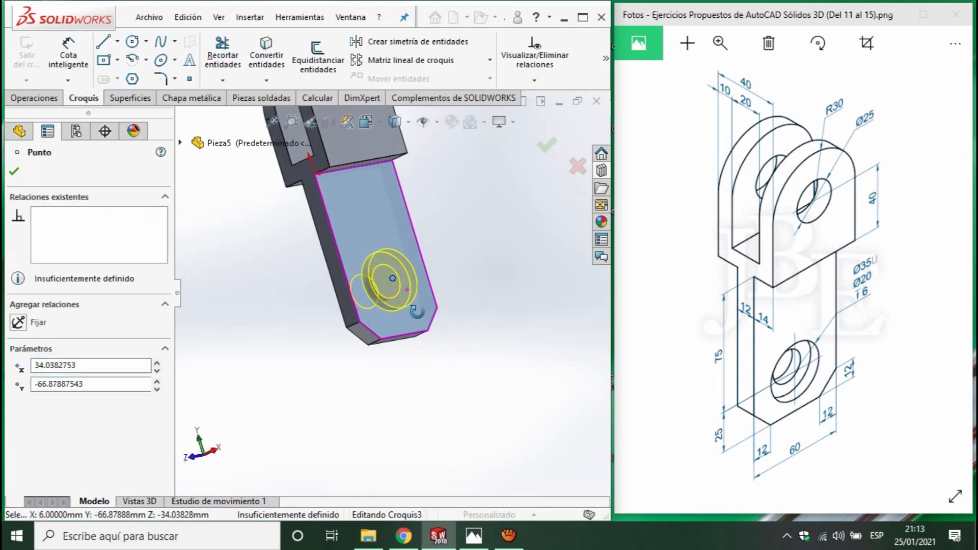
{"action": "left_click", "coordinate": [412, 337]}
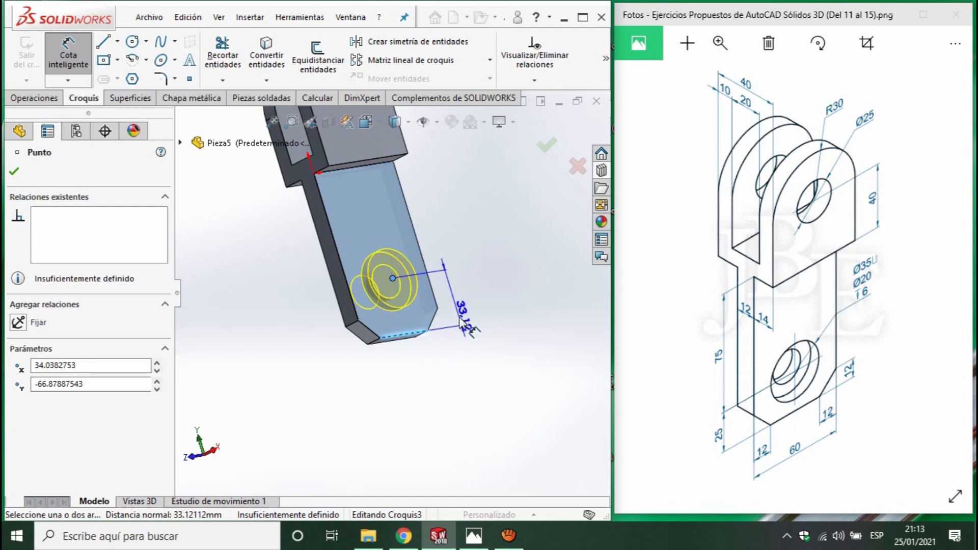
{"action": "left_click", "coordinate": [479, 322]}
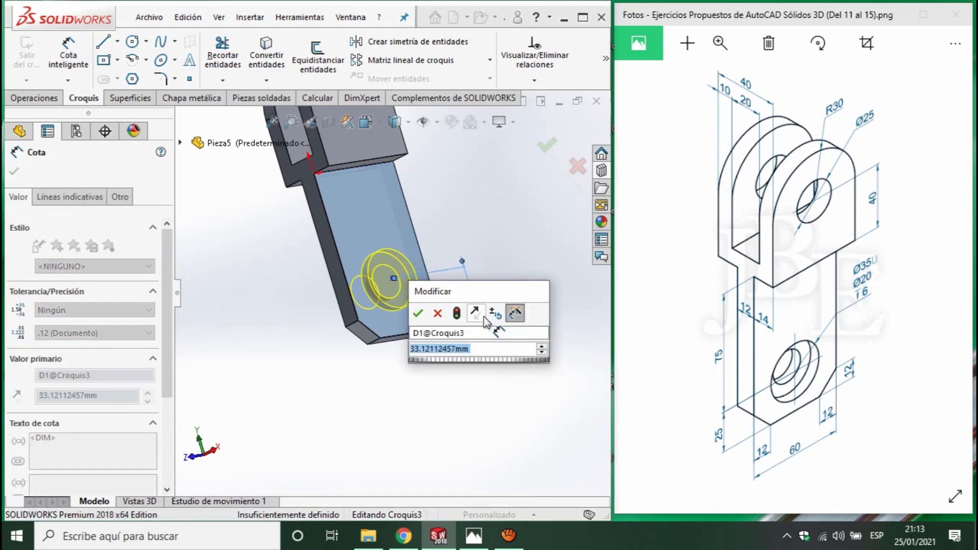
{"action": "type", "text": "25"}
{"action": "key", "text": "Return"}
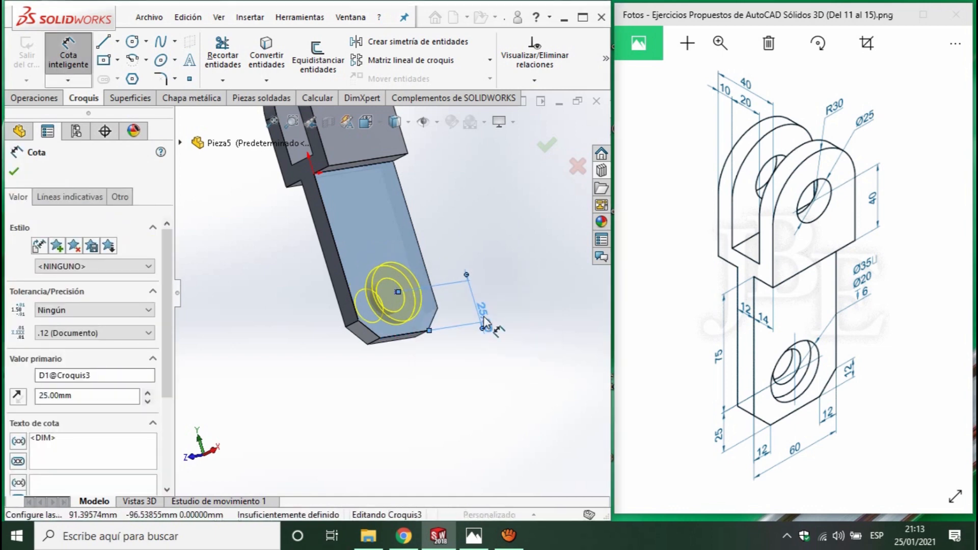
Dimension the hole's centre point 30 mm from the leg's long side edge and finish the counterbore hole
{"action": "scroll", "coordinate": [457, 300], "scroll_direction": "down", "scroll_amount": 2}
{"action": "left_click", "coordinate": [363, 291]}
{"action": "key", "text": "Escape"}
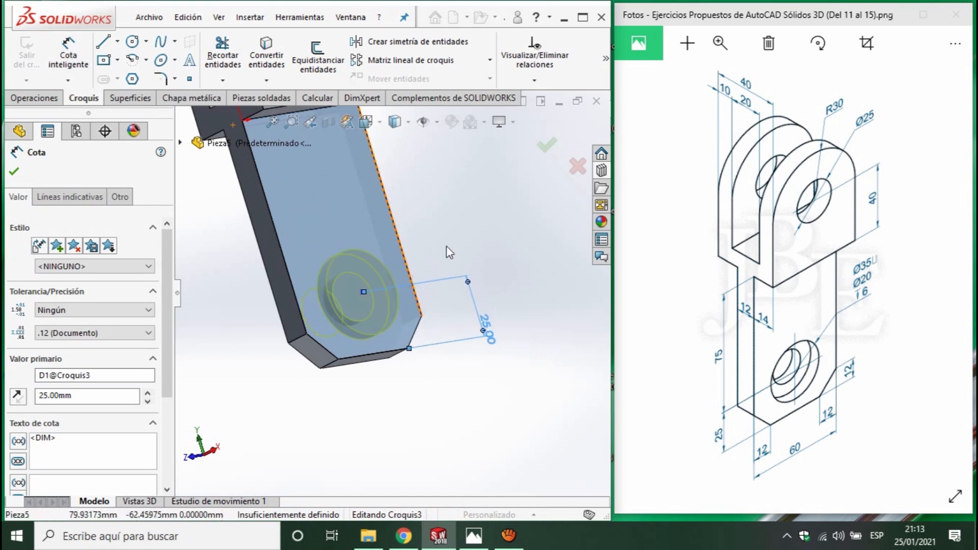
{"action": "scroll", "coordinate": [346, 345], "scroll_direction": "down", "scroll_amount": 4}
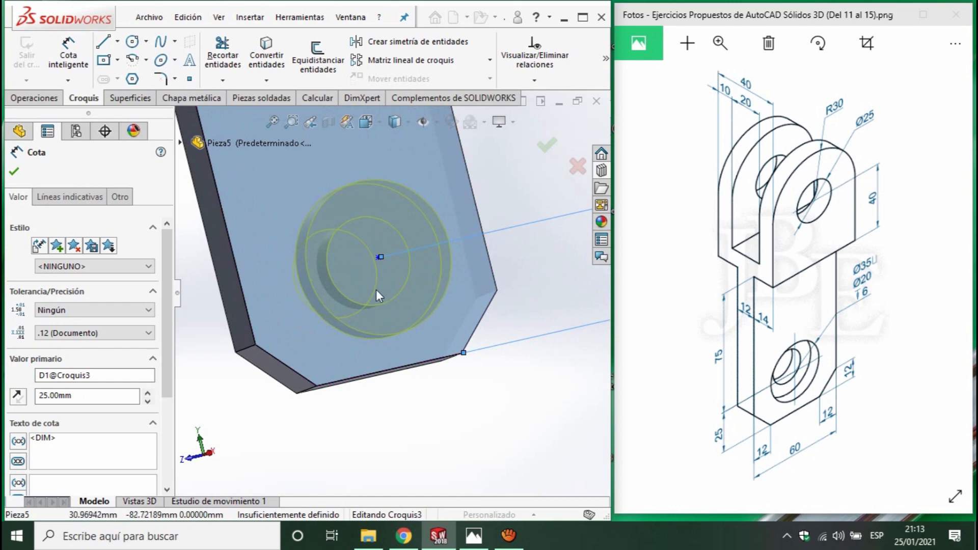
{"action": "key", "text": "Escape"}
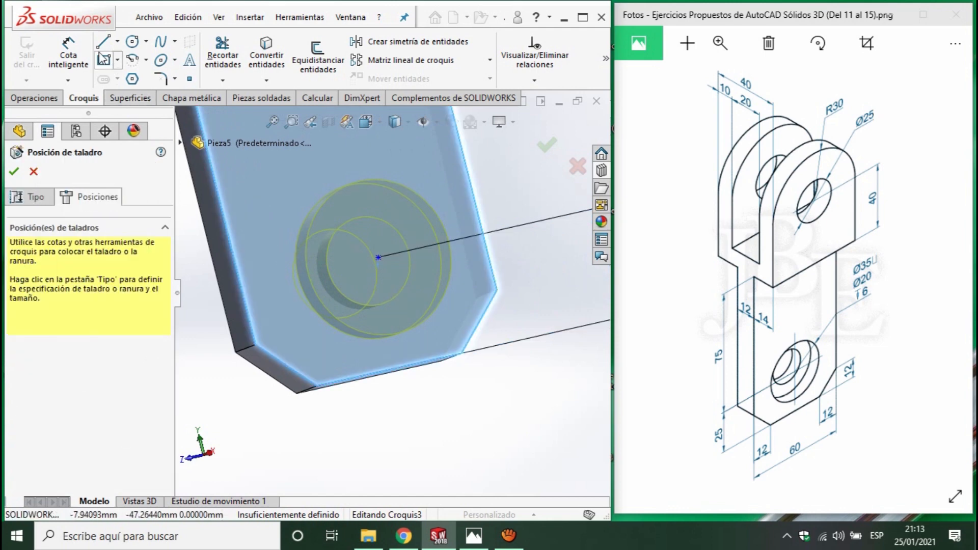
{"action": "left_click", "coordinate": [68, 56]}
{"action": "left_click", "coordinate": [377, 257]}
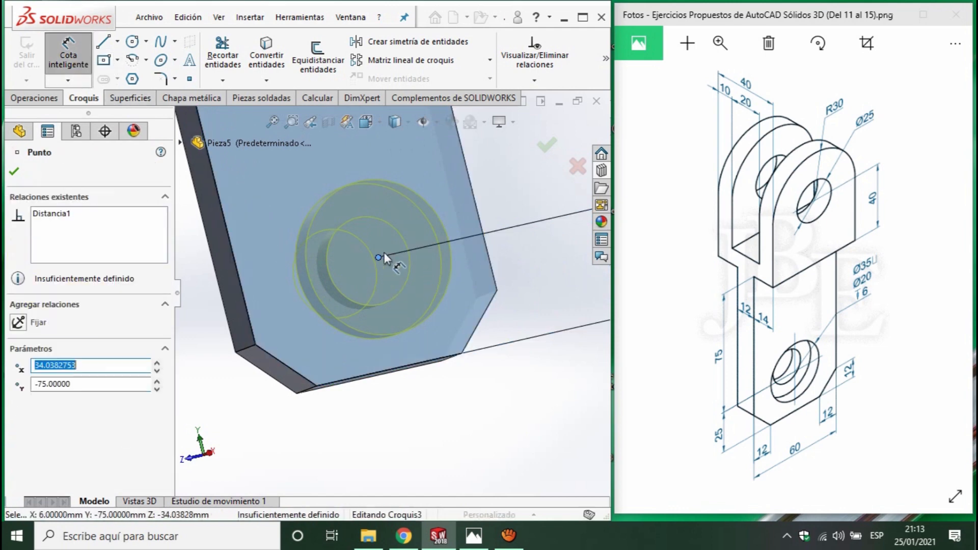
{"action": "left_click", "coordinate": [484, 248]}
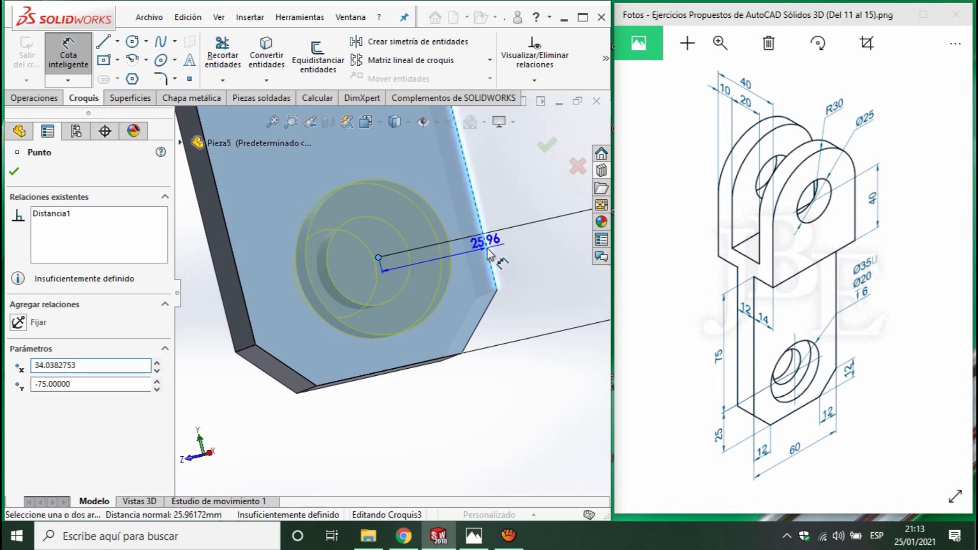
{"action": "left_click", "coordinate": [530, 285]}
{"action": "type", "text": "30"}
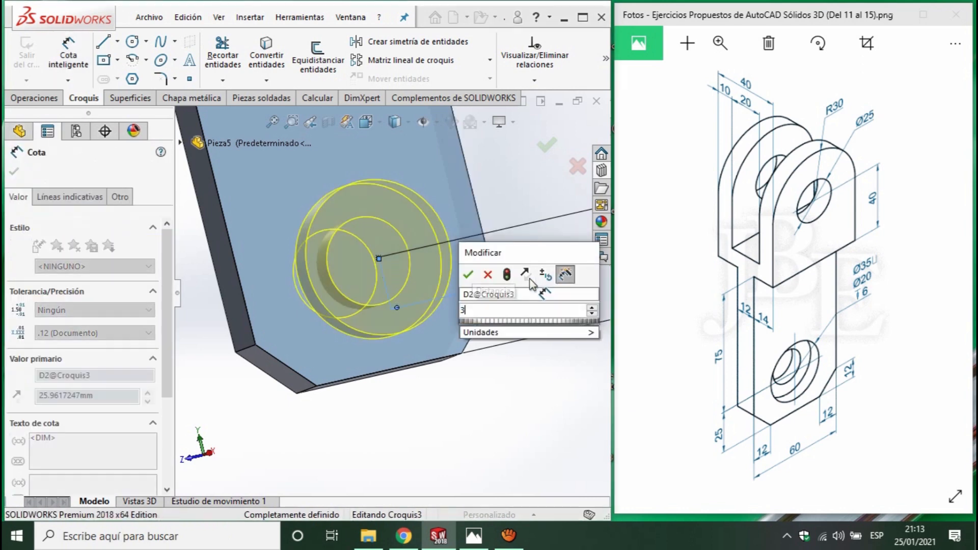
{"action": "key", "text": "Return"}
{"action": "scroll", "coordinate": [362, 334], "scroll_direction": "up", "scroll_amount": 4}
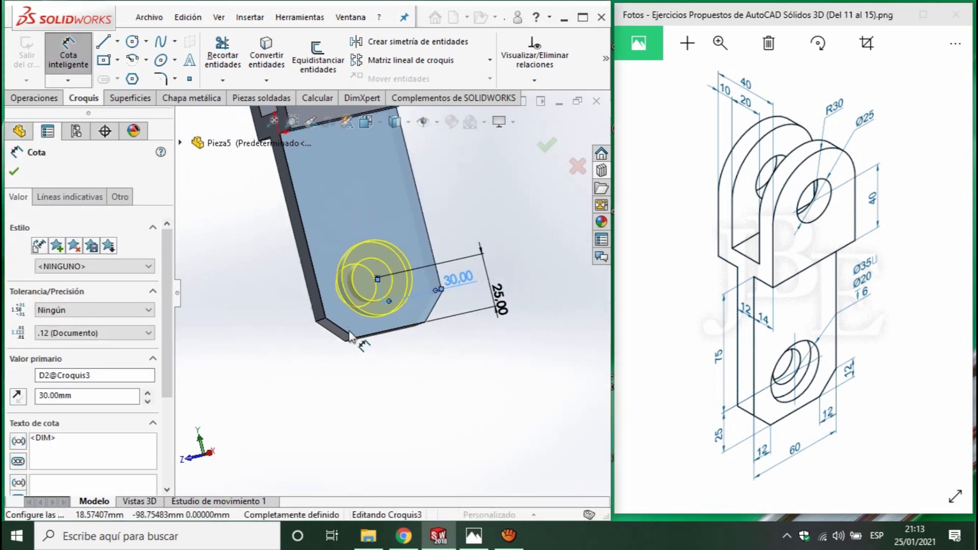
{"action": "middle_click_drag", "start_coordinate": [351, 329], "coordinate": [329, 332]}
{"action": "left_click", "coordinate": [544, 146]}
{"action": "left_click", "coordinate": [545, 146]}
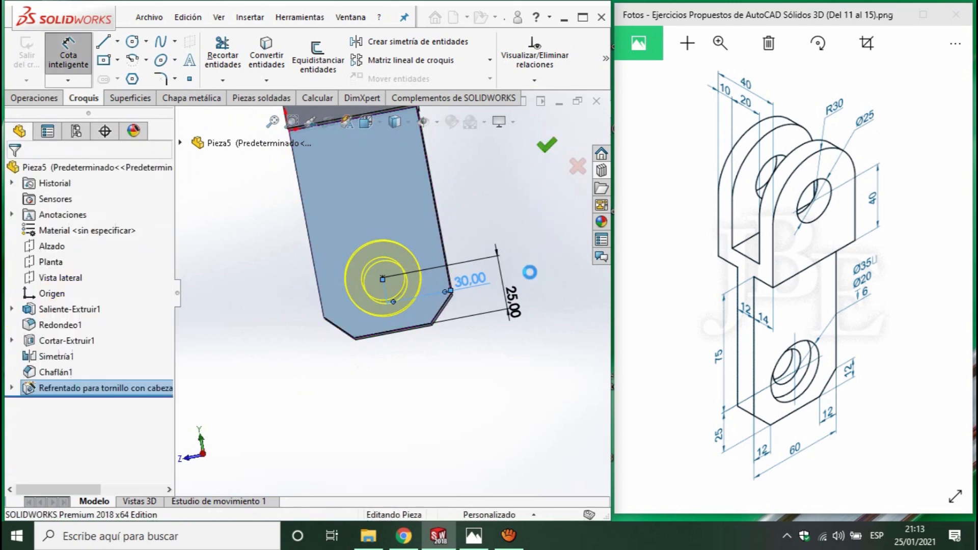
Show the finished bracket in the isometric view to compare it with the reference drawing
{"action": "left_click", "coordinate": [520, 130]}
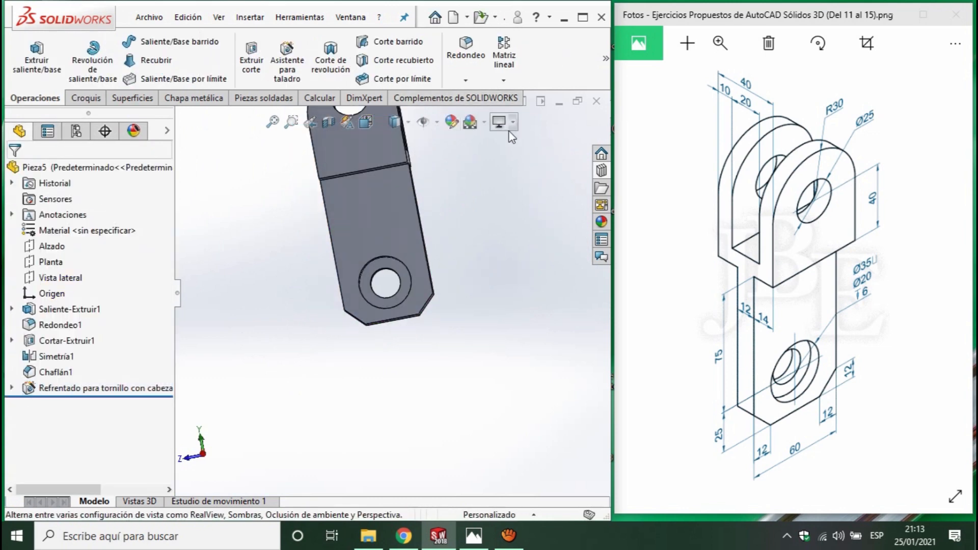
{"action": "left_click", "coordinate": [512, 124]}
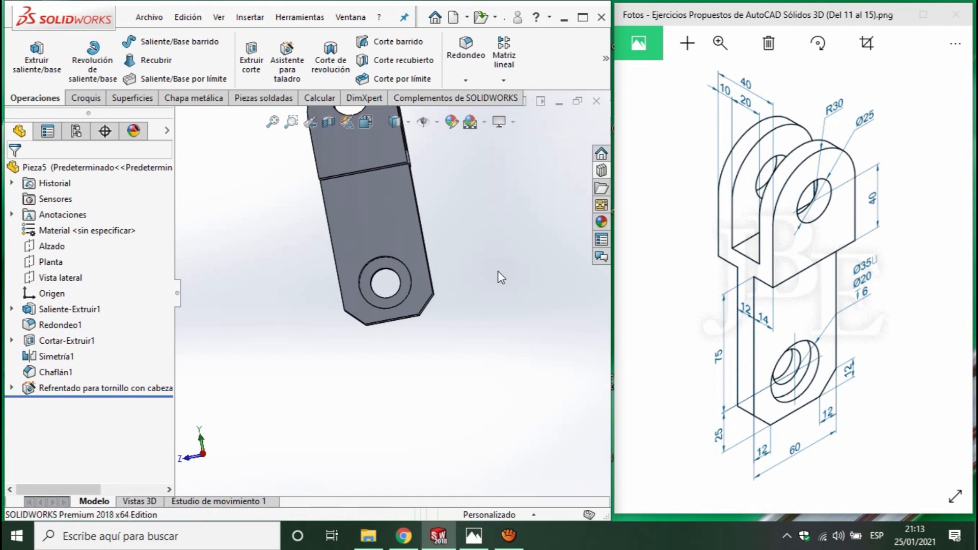
{"action": "key", "text": "ctrl+7"}
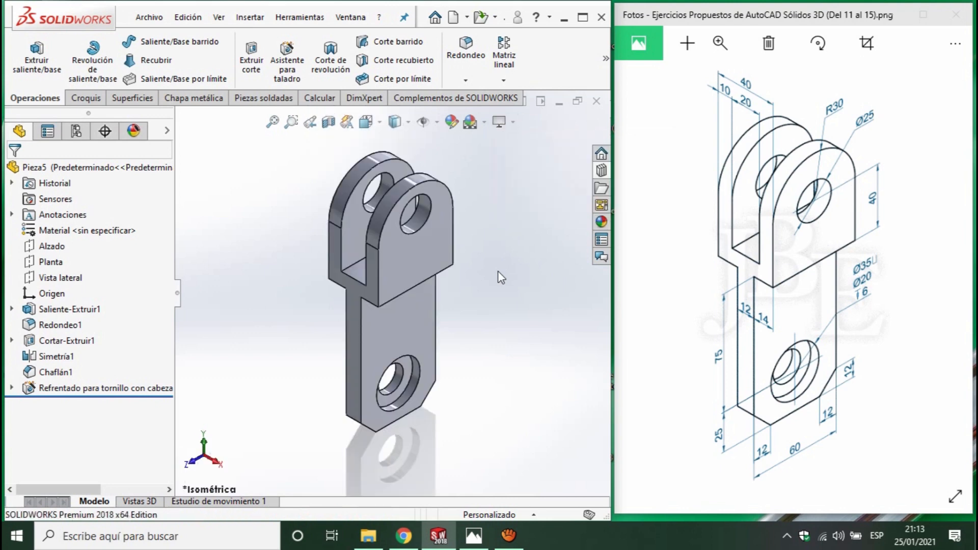